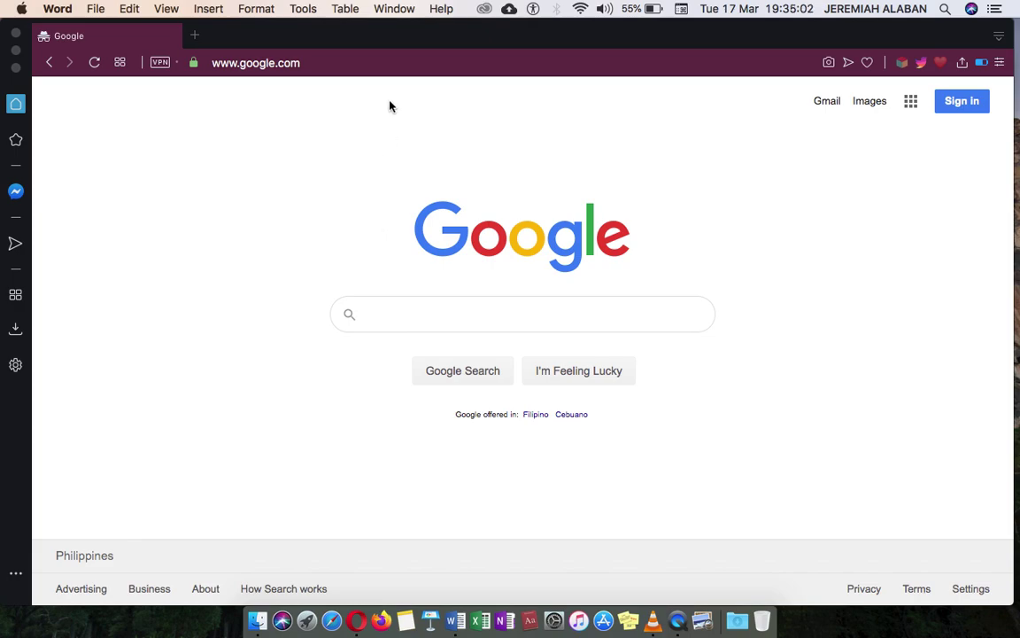
- Go to classroom.google.com in the Opera address bar
{"action": "left_click", "coordinate": [429, 69]}
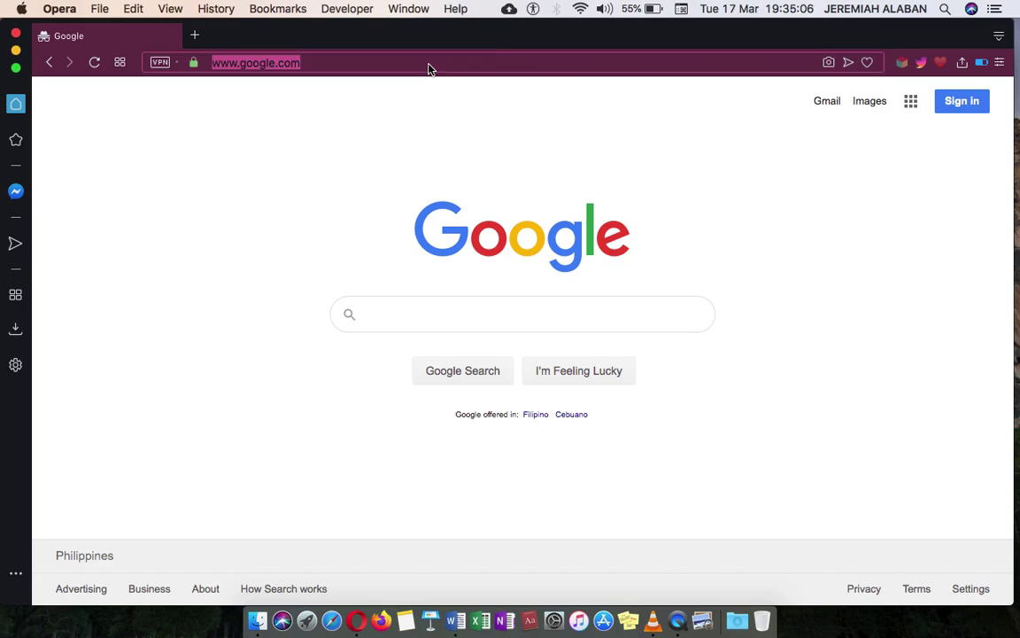
{"action": "type", "text": "classroo"}
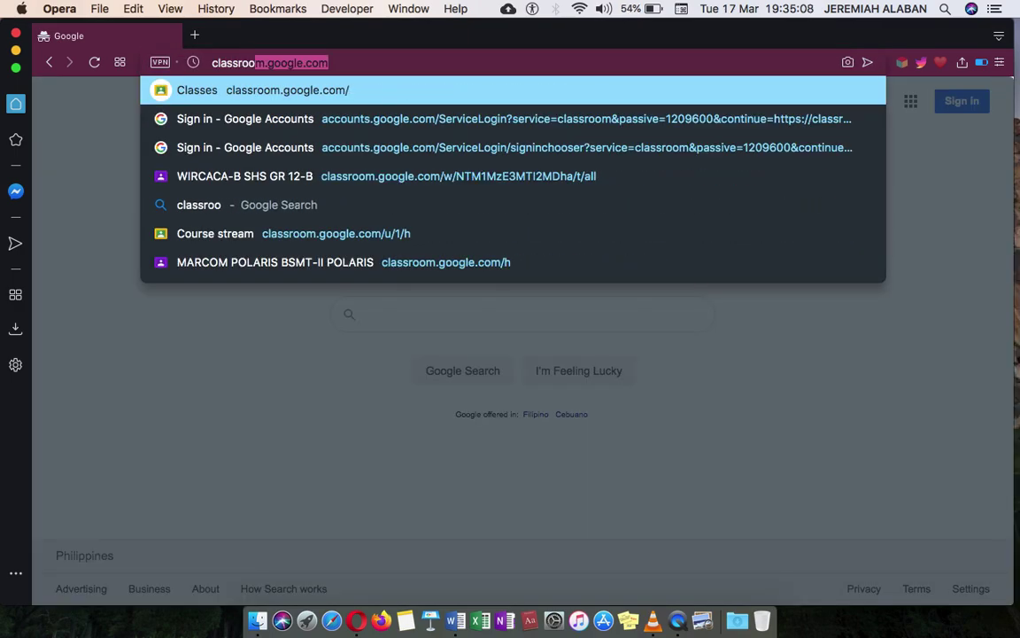
{"action": "type", "text": "m.google.com"}
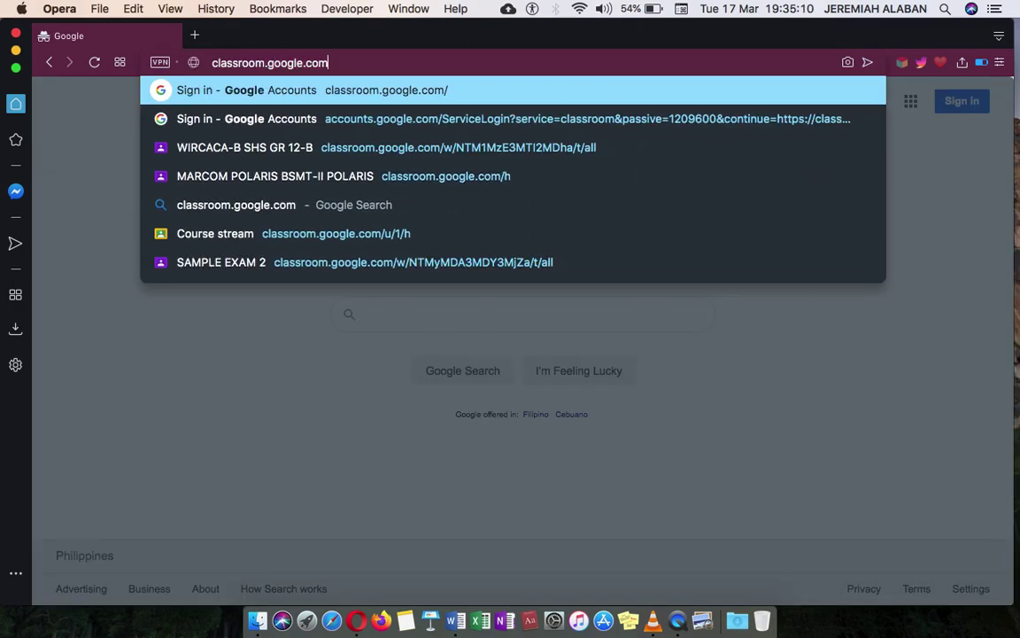
{"action": "key", "text": "Return"}
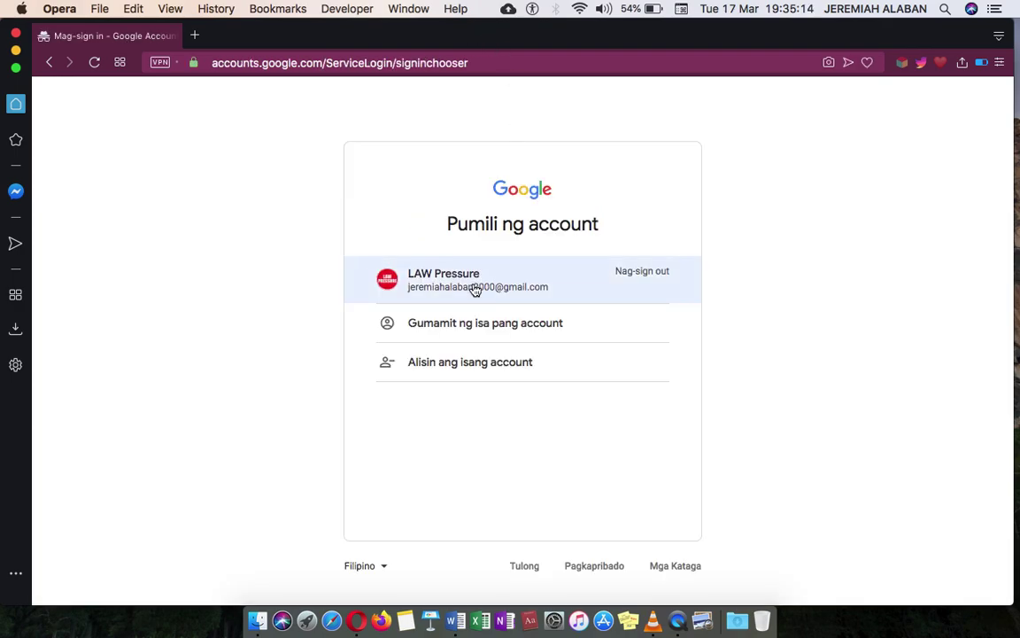
- Sign in with the saved Google account and its password
{"action": "left_click", "coordinate": [475, 290]}
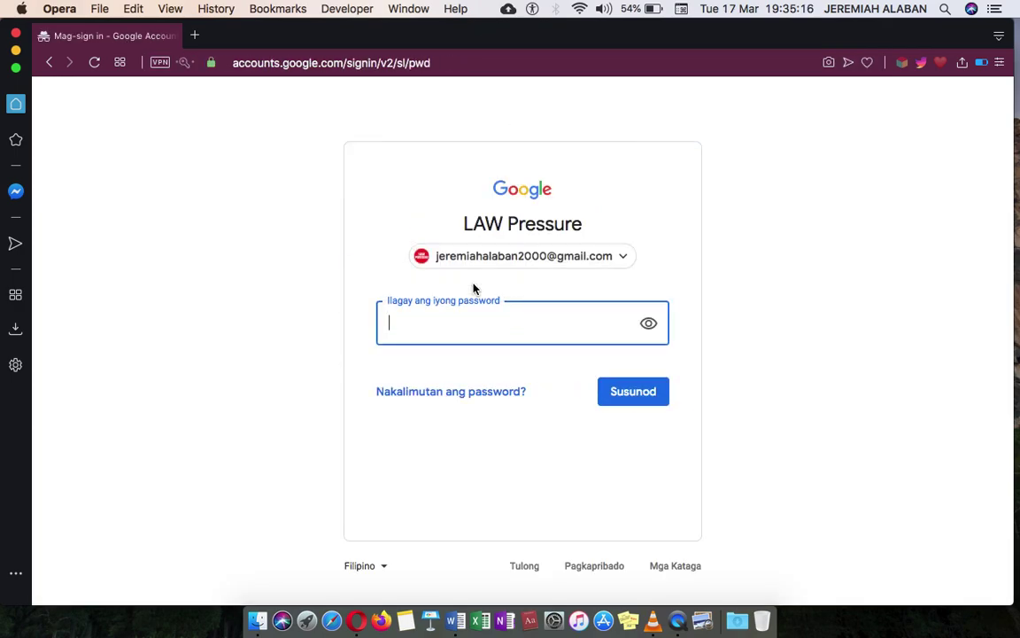
{"action": "left_click", "coordinate": [473, 321]}
{"action": "type", "text": "•••••••••••"}
{"action": "key", "text": "Return"}
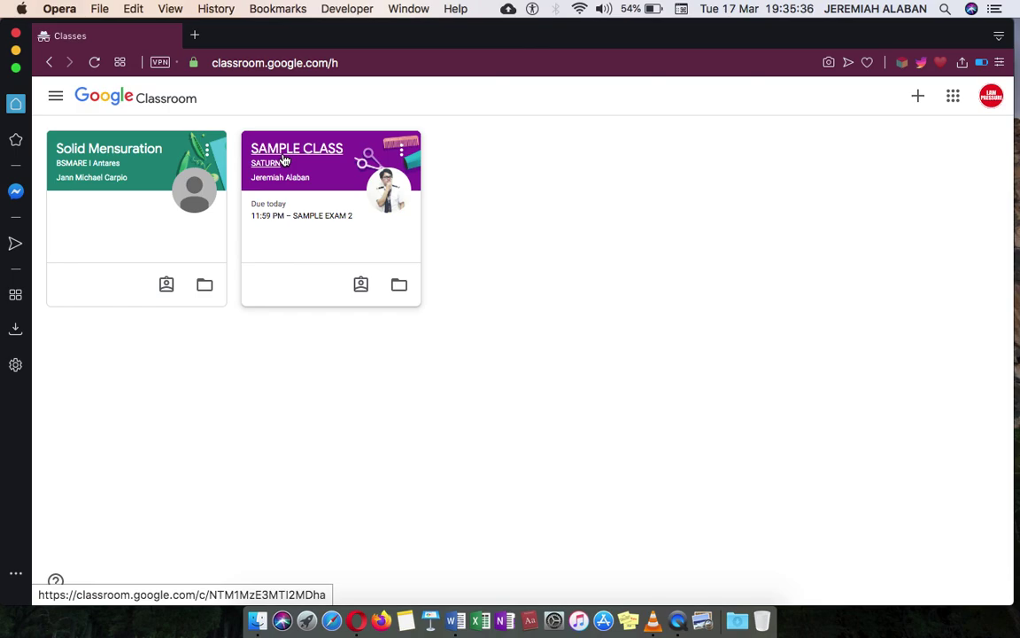
- Open the SAMPLE CLASS card and look over its stream posts
{"action": "left_click", "coordinate": [284, 159]}
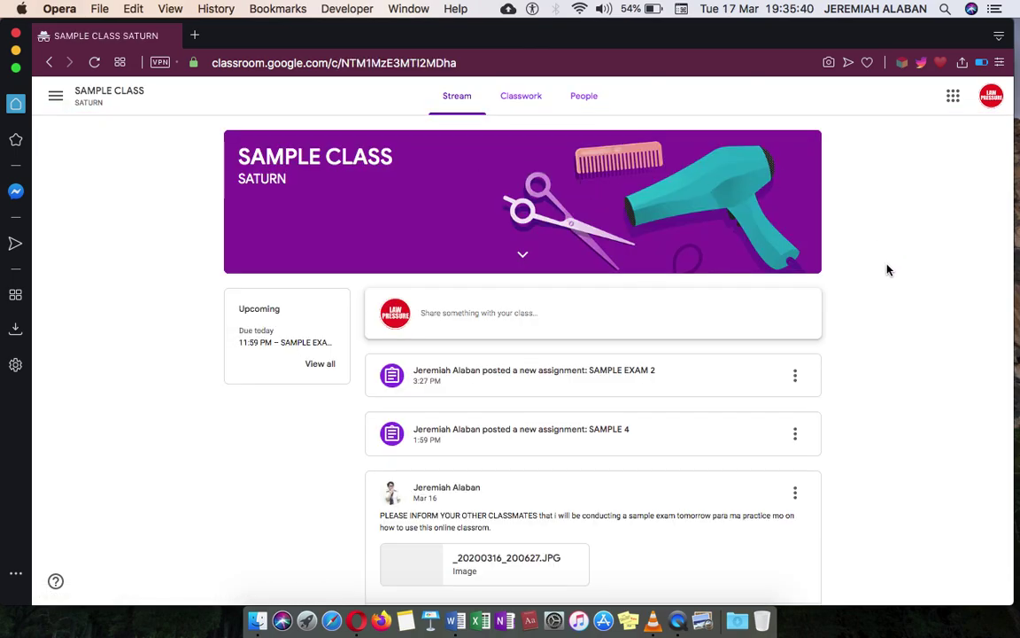
{"action": "scroll", "coordinate": [889, 270], "scroll_direction": "down", "scroll_amount": 2}
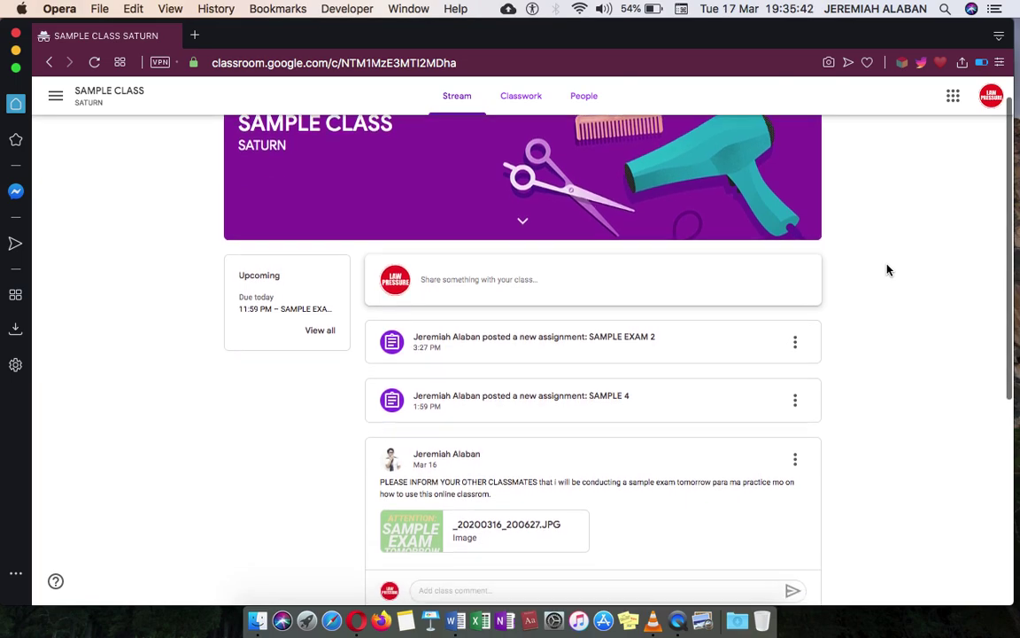
{"action": "scroll", "coordinate": [889, 270], "scroll_direction": "up", "scroll_amount": 2}
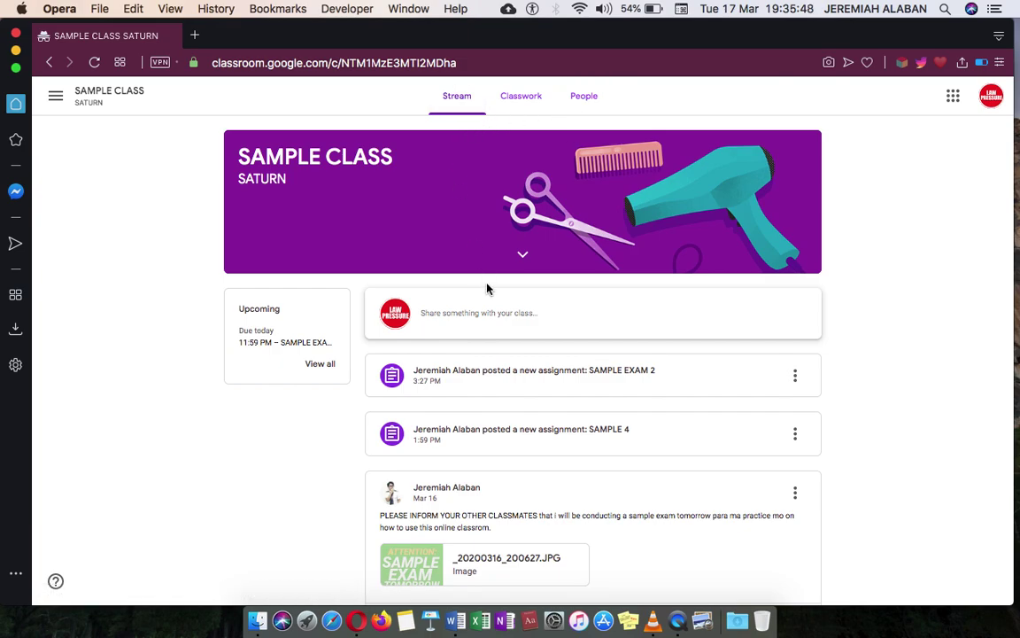
{"action": "scroll", "coordinate": [503, 377], "scroll_direction": "down", "scroll_amount": 2}
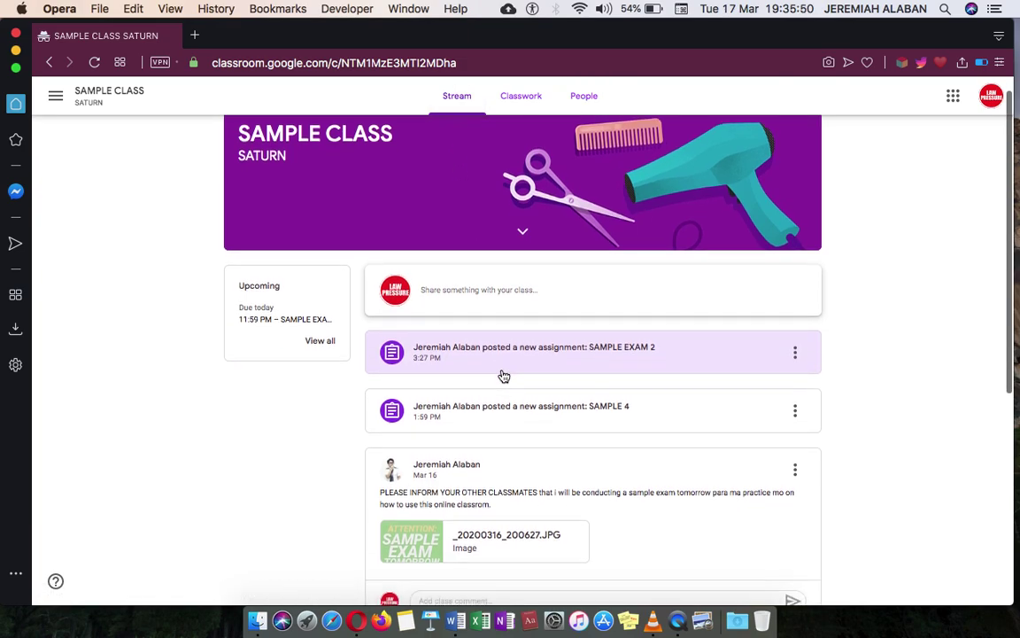
{"action": "scroll", "coordinate": [503, 376], "scroll_direction": "up", "scroll_amount": 2}
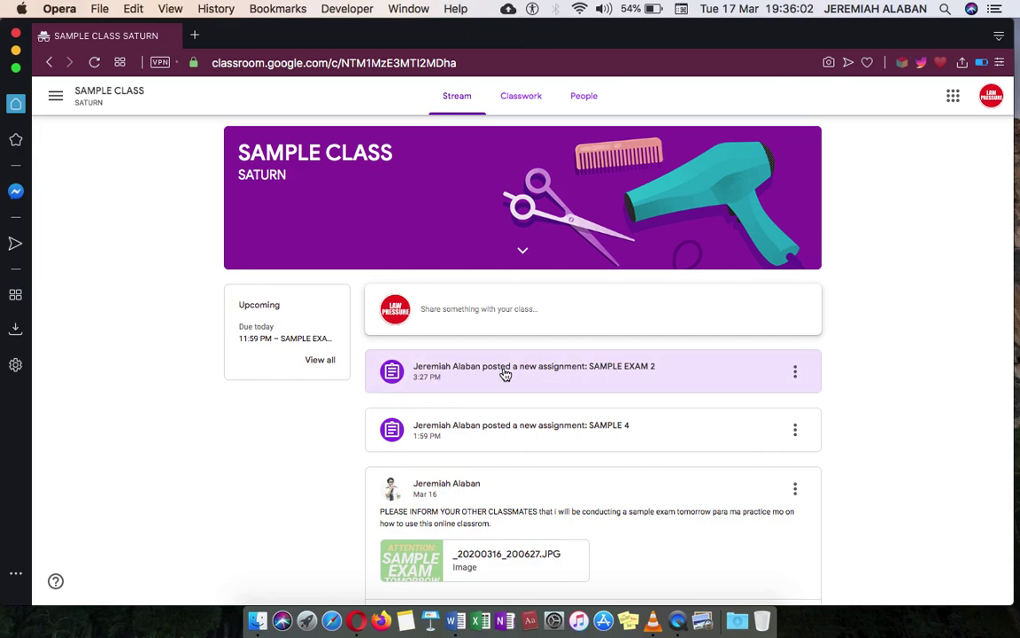
- Open the SAMPLE EXAM 2 post and its attached Google Form
{"action": "left_click", "coordinate": [606, 370]}
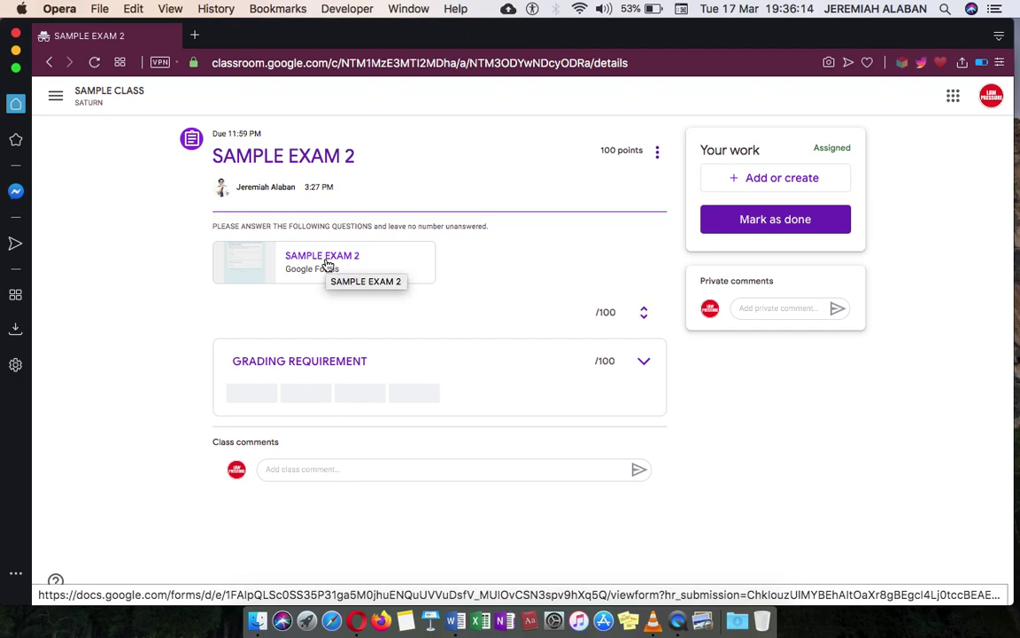
{"action": "left_click", "coordinate": [332, 266]}
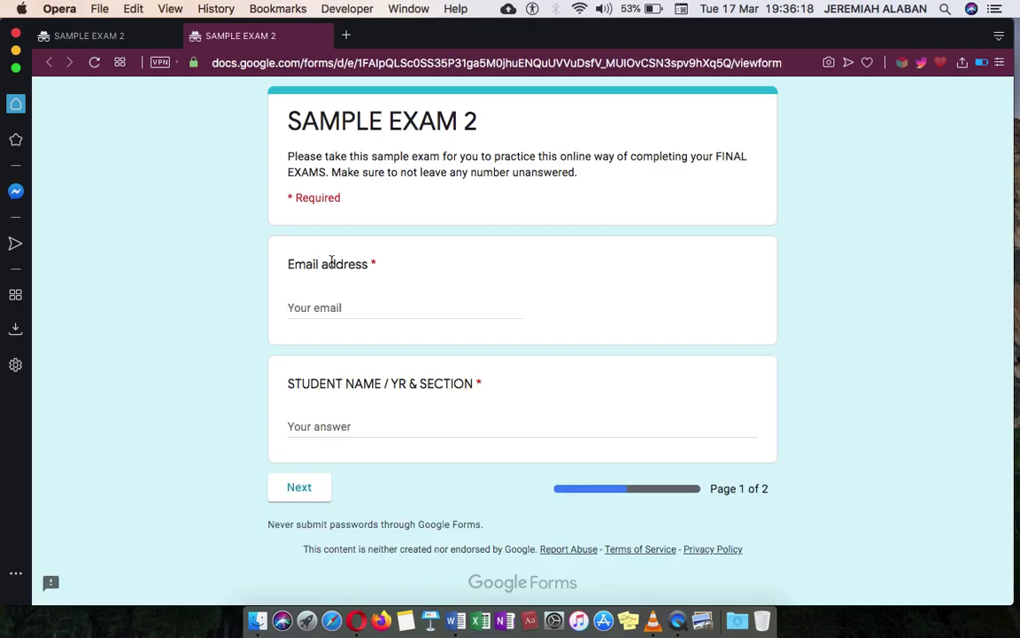
- Fill the email with the saved autofill address and enter the student's name and section
{"action": "scroll", "coordinate": [430, 245], "scroll_direction": "down", "scroll_amount": 2}
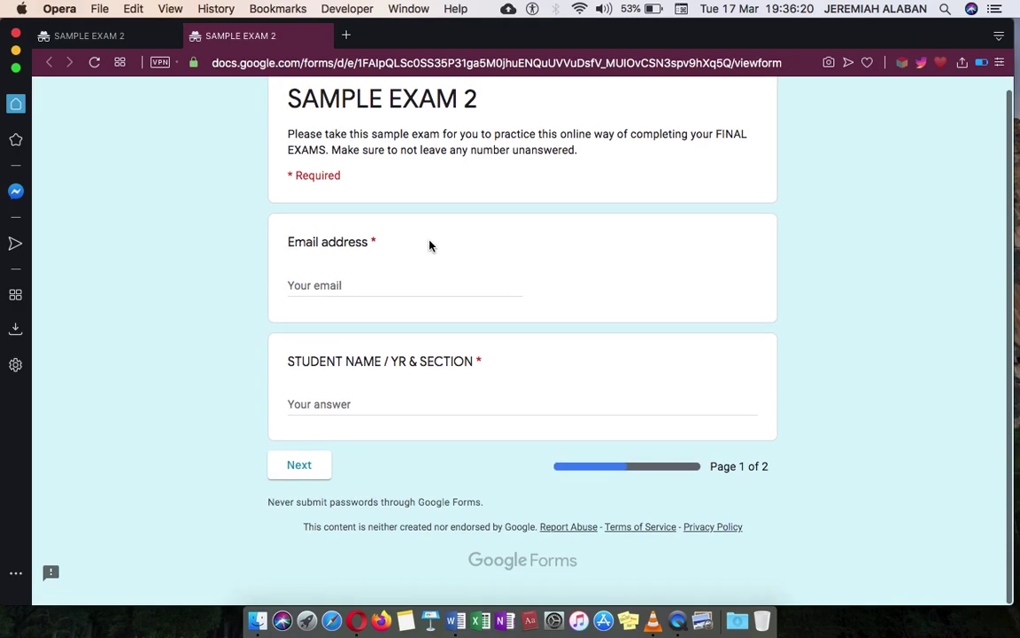
{"action": "scroll", "coordinate": [430, 245], "scroll_direction": "up", "scroll_amount": 2}
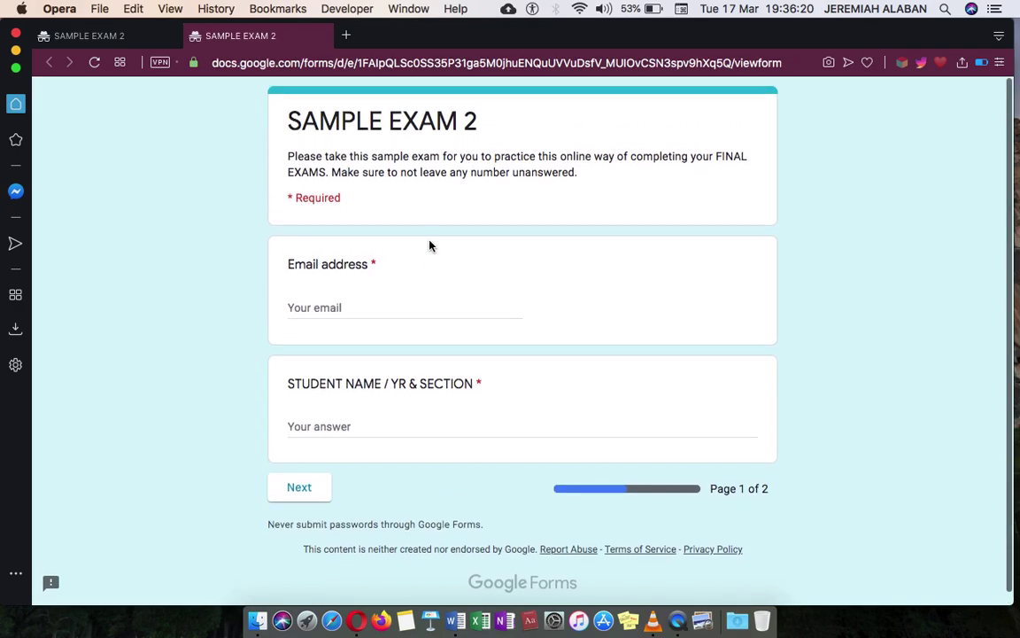
{"action": "left_click", "coordinate": [364, 308]}
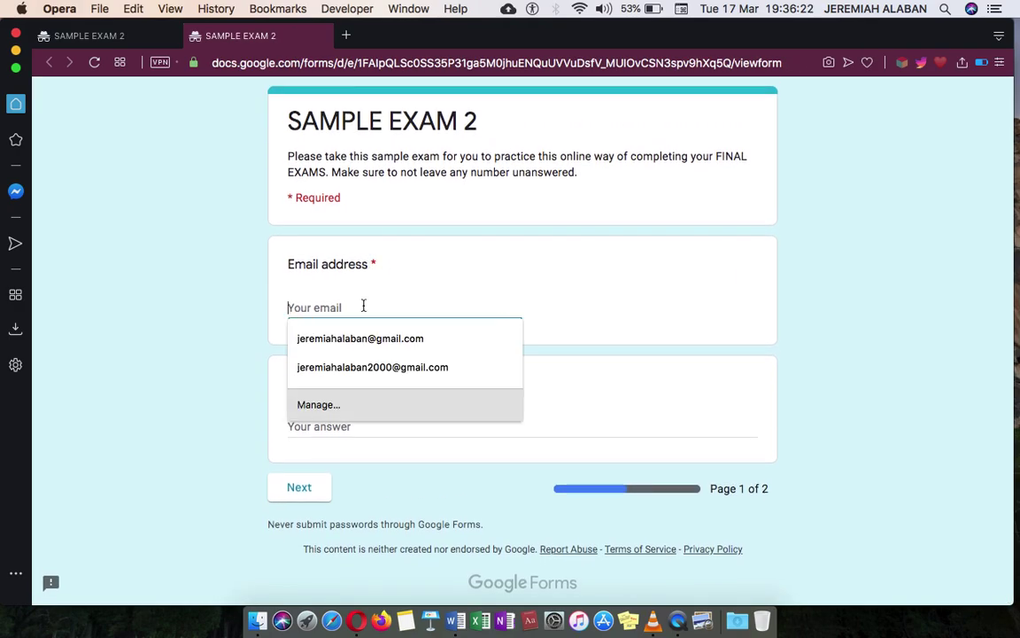
{"action": "left_click", "coordinate": [396, 369]}
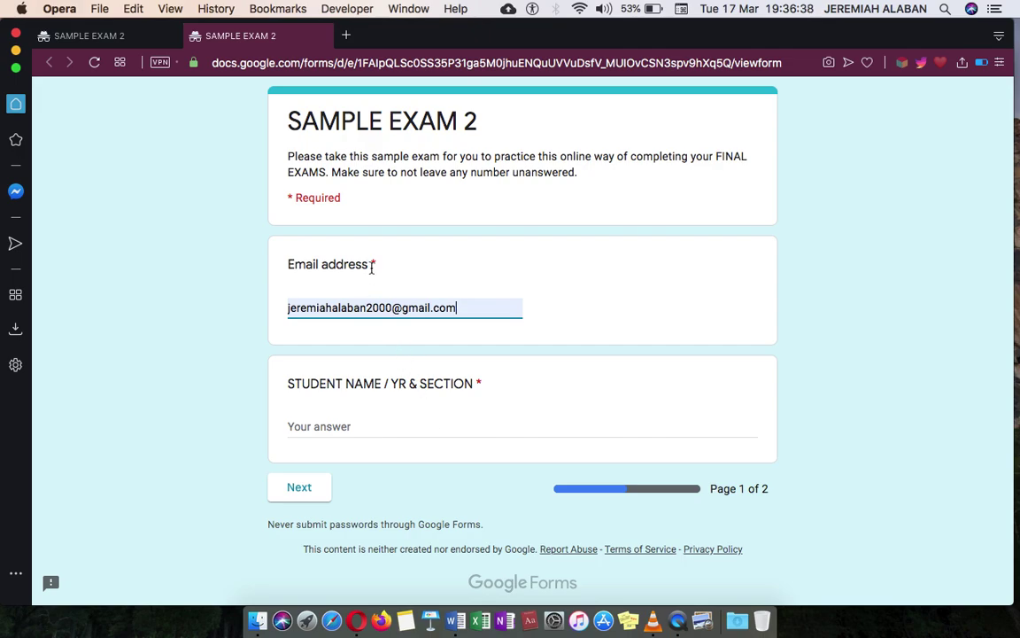
{"action": "left_click", "coordinate": [310, 488]}
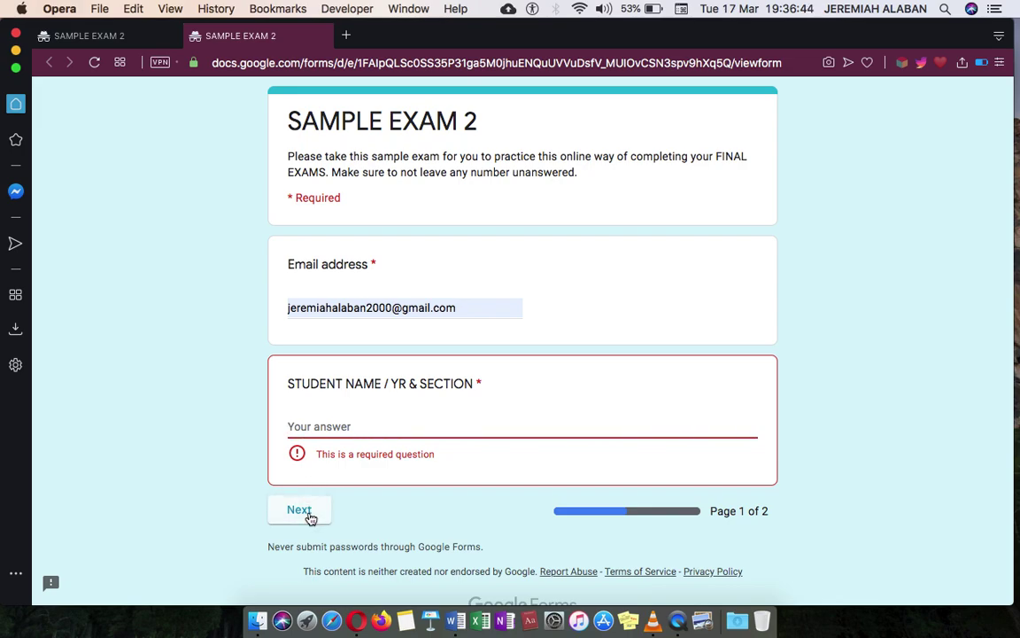
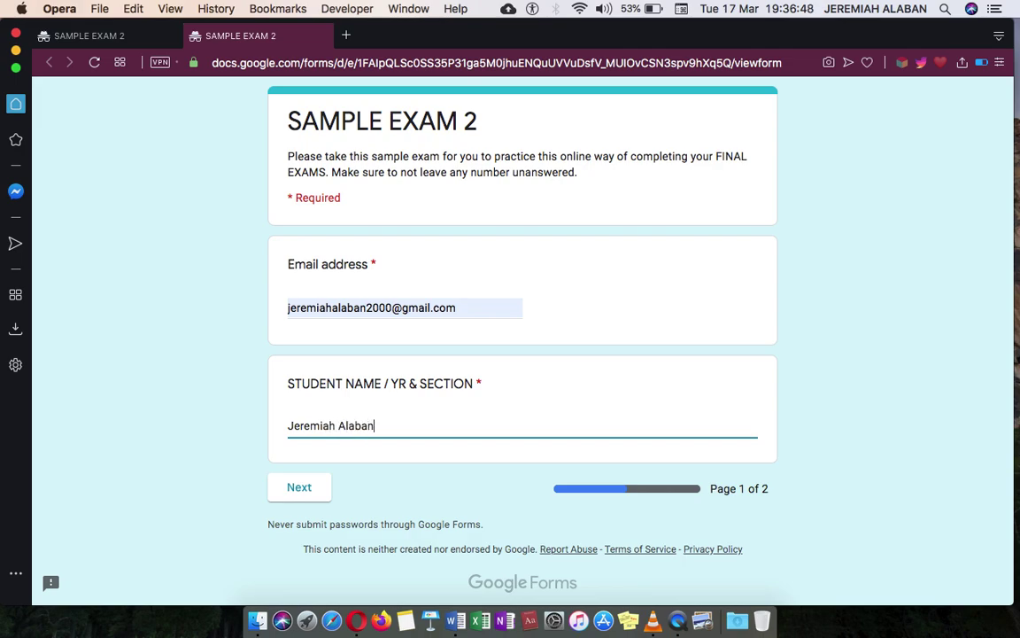
{"action": "type", "text": "- BSMT SATURN"}
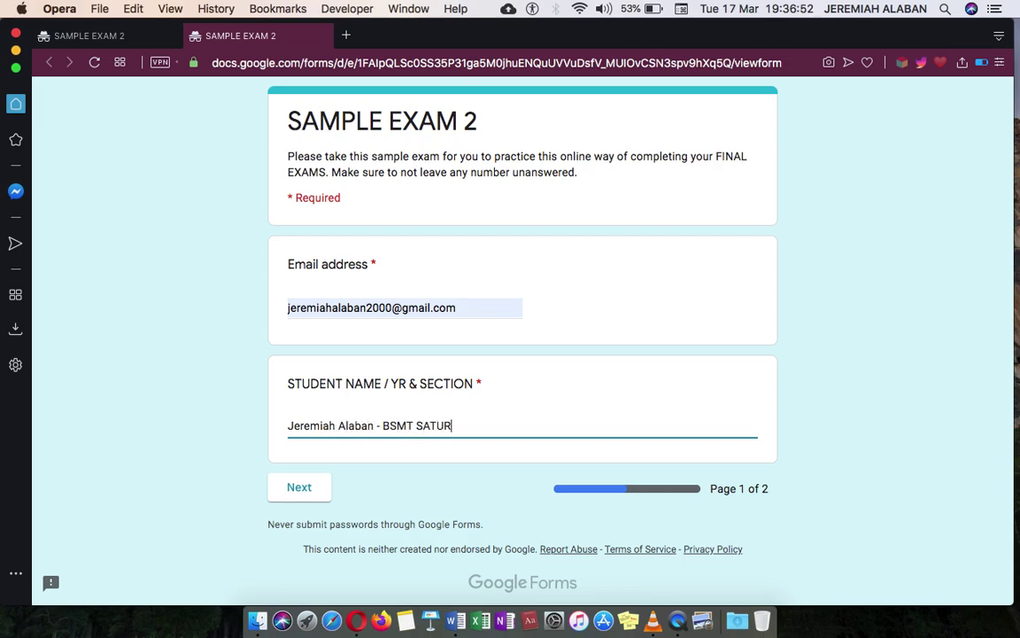
- On page 2, answer the Vice President question with Leni and the maritime-term question with Chart
{"action": "left_click", "coordinate": [299, 490]}
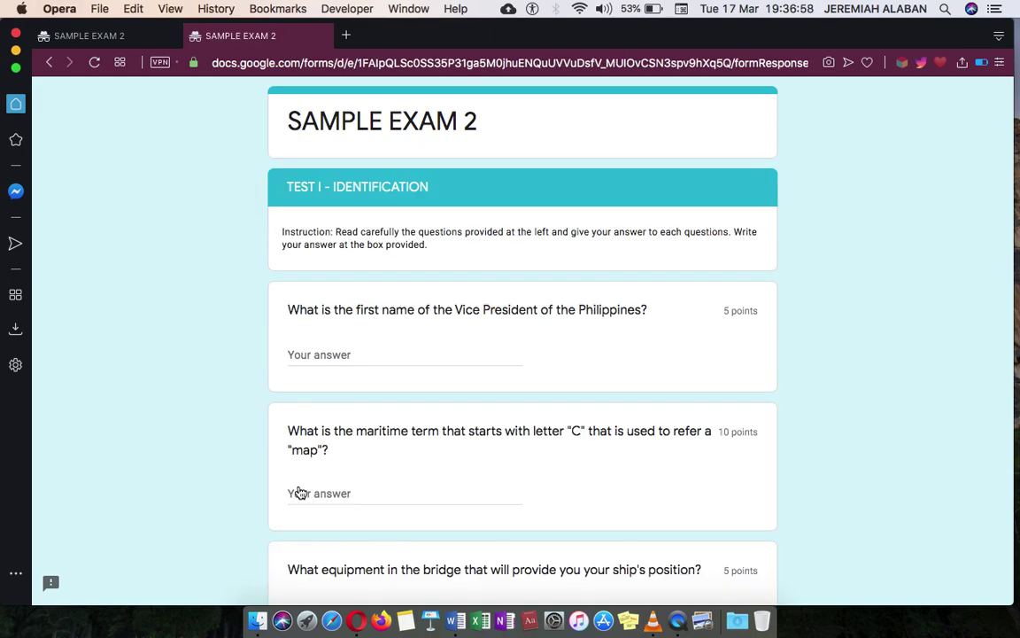
{"action": "scroll", "coordinate": [299, 493], "scroll_direction": "down", "scroll_amount": 15}
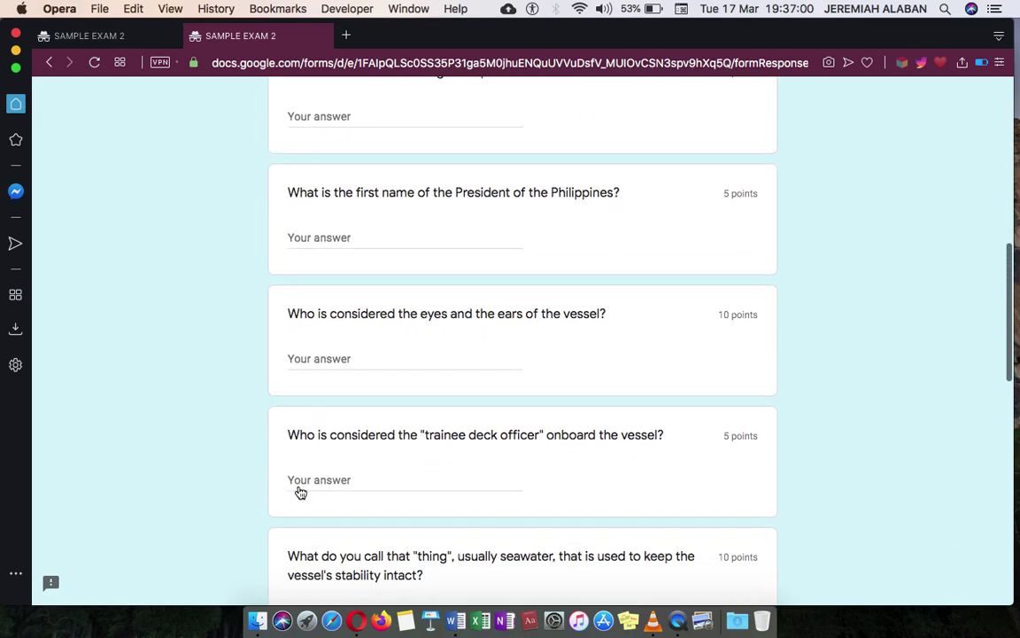
{"action": "scroll", "coordinate": [299, 492], "scroll_direction": "up", "scroll_amount": 15}
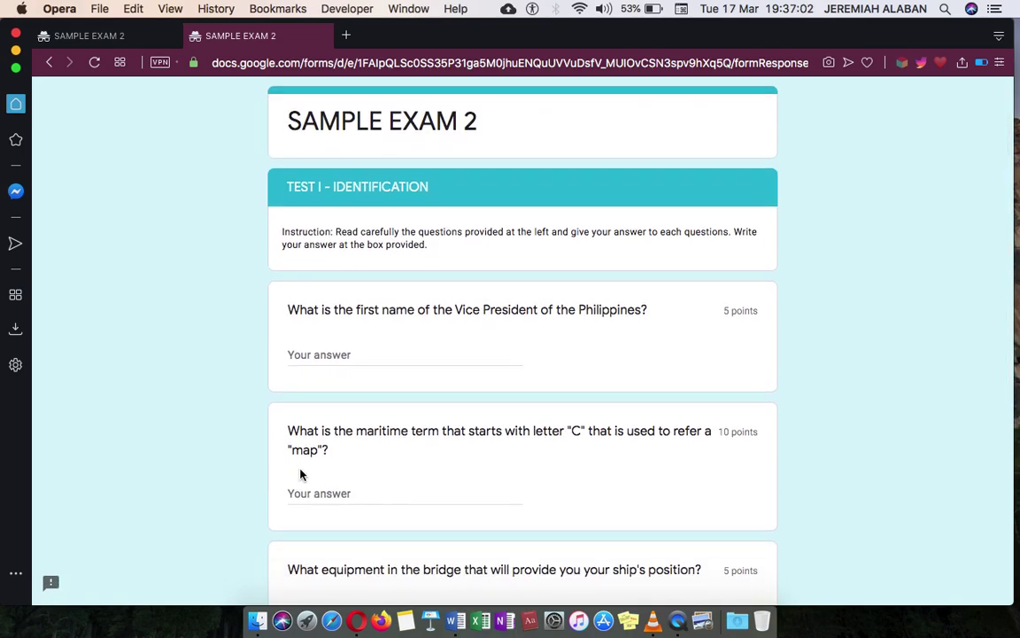
{"action": "left_click", "coordinate": [381, 354]}
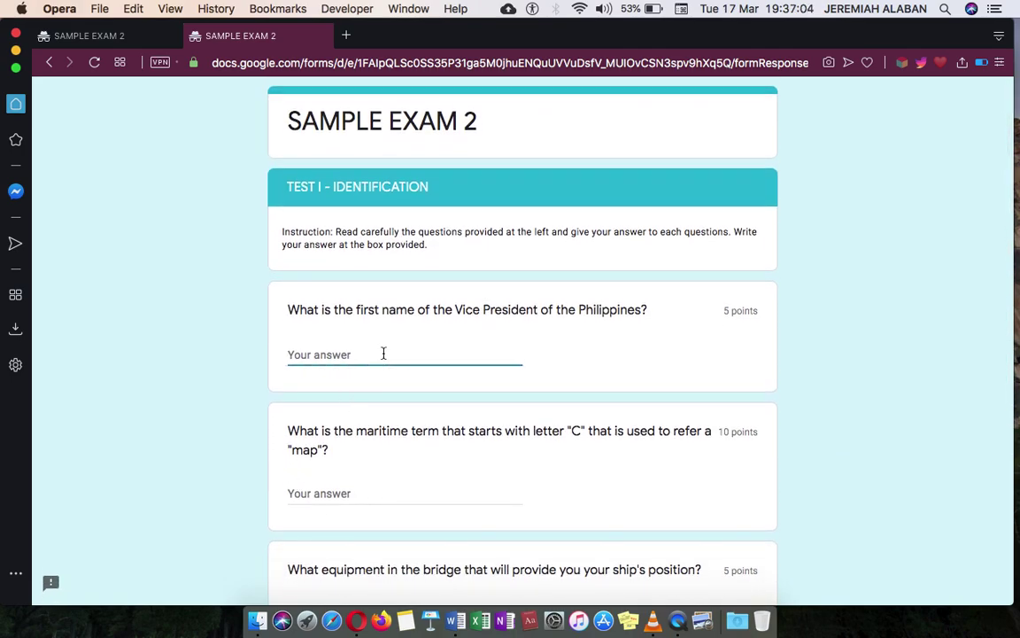
{"action": "type", "text": "Leni"}
{"action": "key", "text": "Tab"}
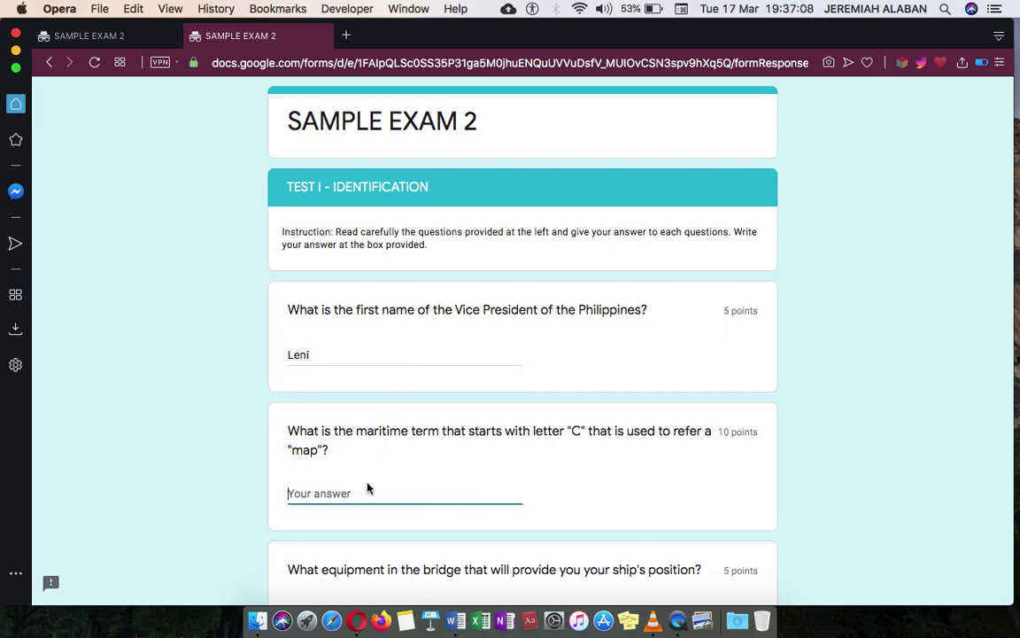
{"action": "scroll", "coordinate": [367, 488], "scroll_direction": "down", "scroll_amount": 2}
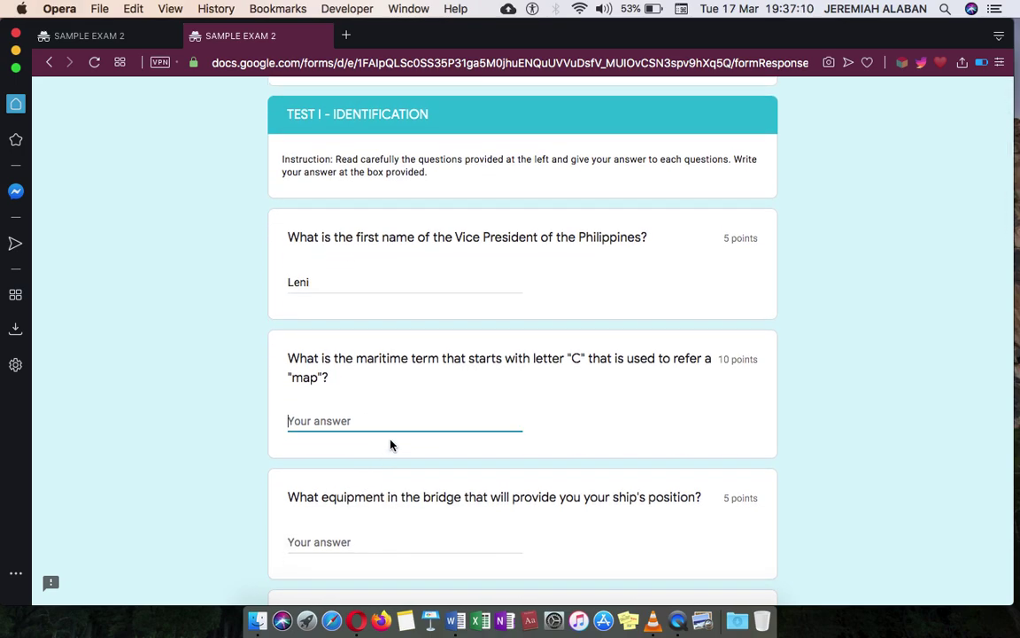
{"action": "left_click", "coordinate": [391, 445]}
{"action": "left_click", "coordinate": [393, 419]}
{"action": "type", "text": "Chart"}
- Answer the ship's-position, Engine Department and President questions with GPS, Chief Engineer and Rodrigo
{"action": "scroll", "coordinate": [392, 418], "scroll_direction": "down", "scroll_amount": 5}
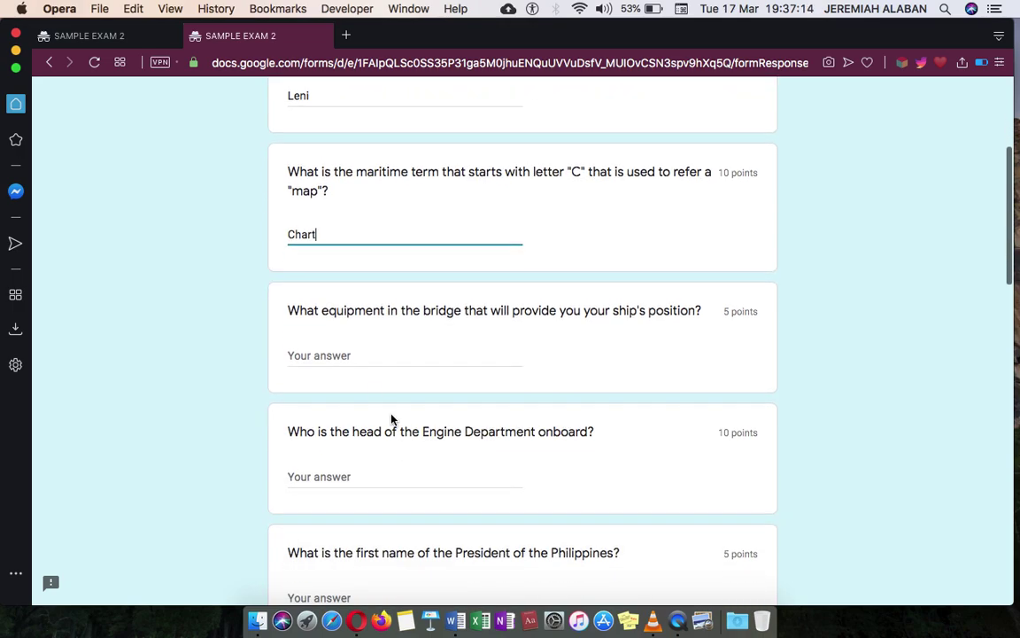
{"action": "left_click", "coordinate": [372, 348]}
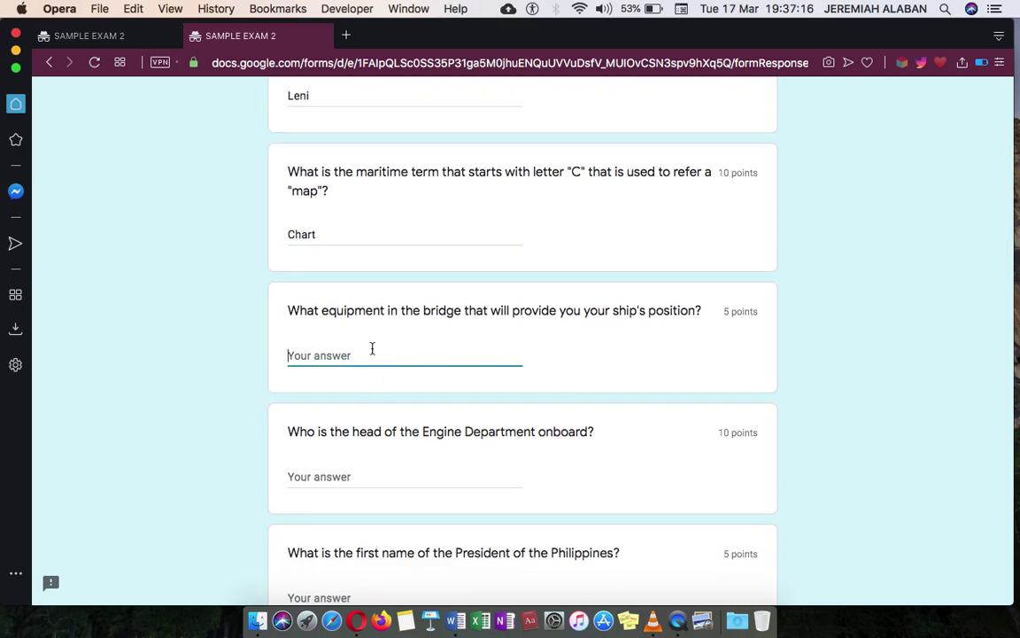
{"action": "type", "text": "GPS"}
{"action": "left_click", "coordinate": [336, 471]}
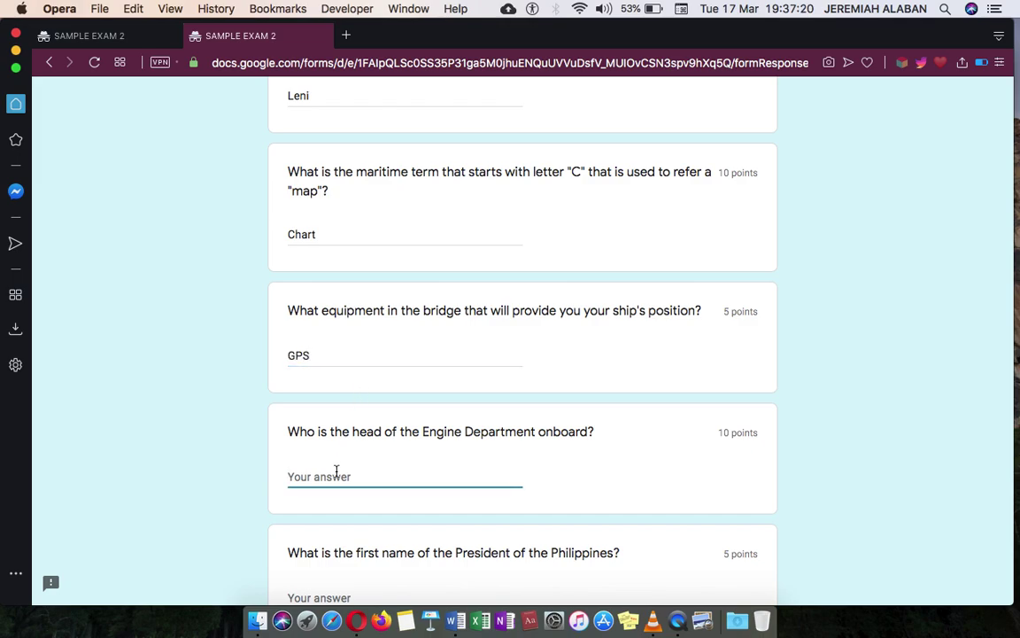
{"action": "type", "text": "Chief Engineer"}
{"action": "scroll", "coordinate": [336, 471], "scroll_direction": "down", "scroll_amount": 5}
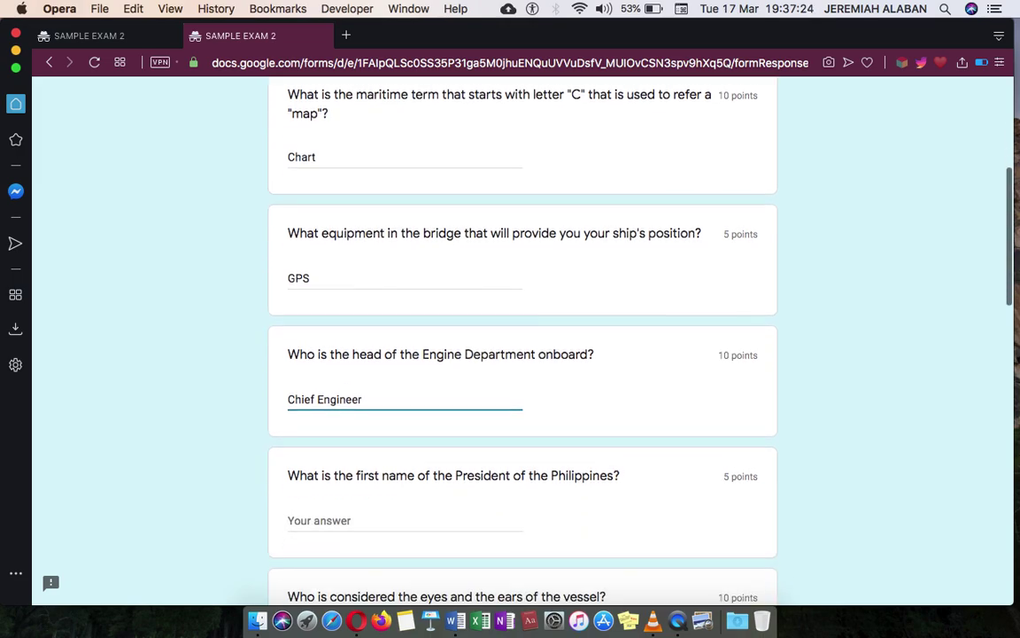
{"action": "left_click", "coordinate": [360, 373]}
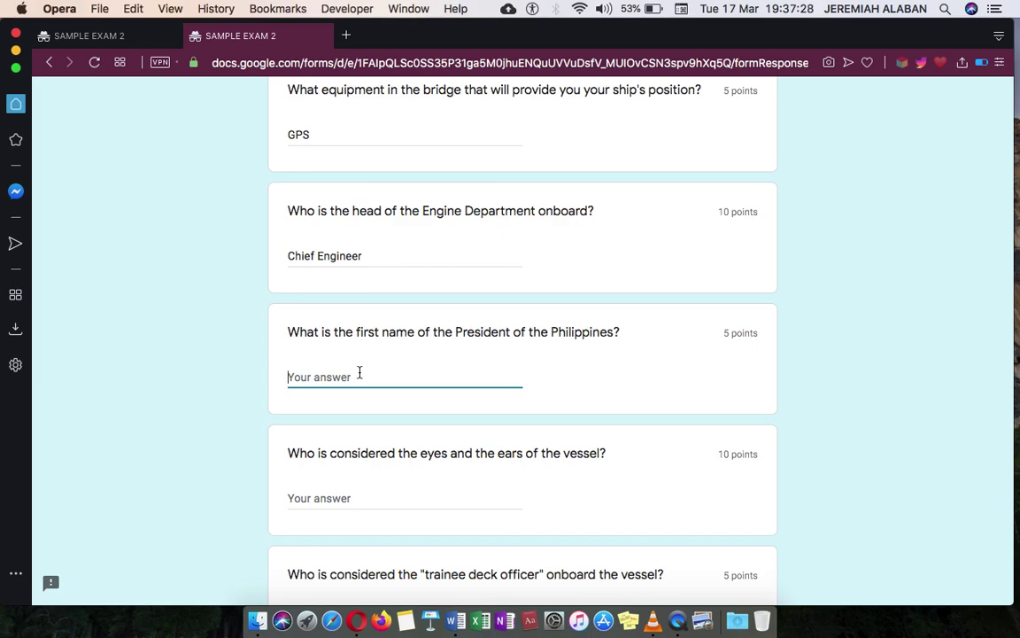
{"action": "type", "text": "Rodrigo"}
- Answer the eyes-and-ears, trainee deck officer and stability questions with Lookout, Deck Cadet and Ballast
{"action": "left_click", "coordinate": [371, 498]}
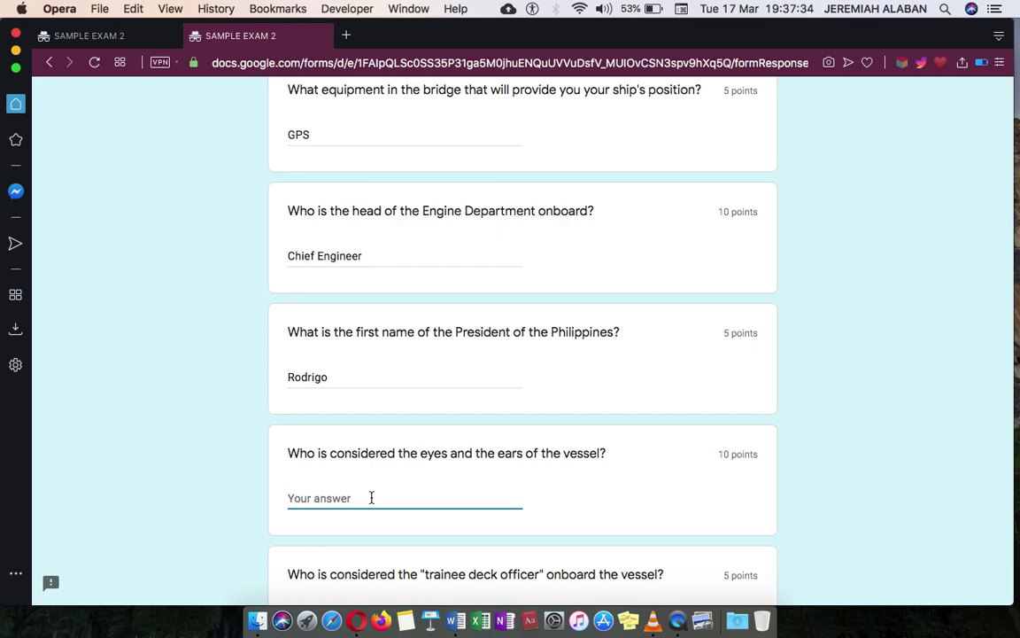
{"action": "type", "text": "Lookout"}
{"action": "scroll", "coordinate": [389, 439], "scroll_direction": "down", "scroll_amount": 5}
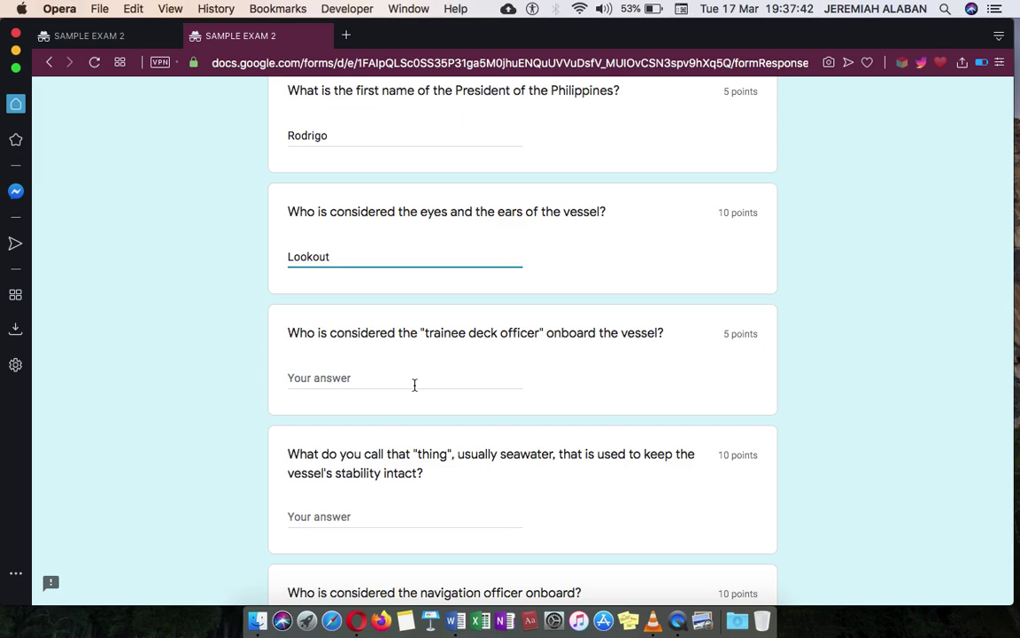
{"action": "left_click", "coordinate": [414, 384]}
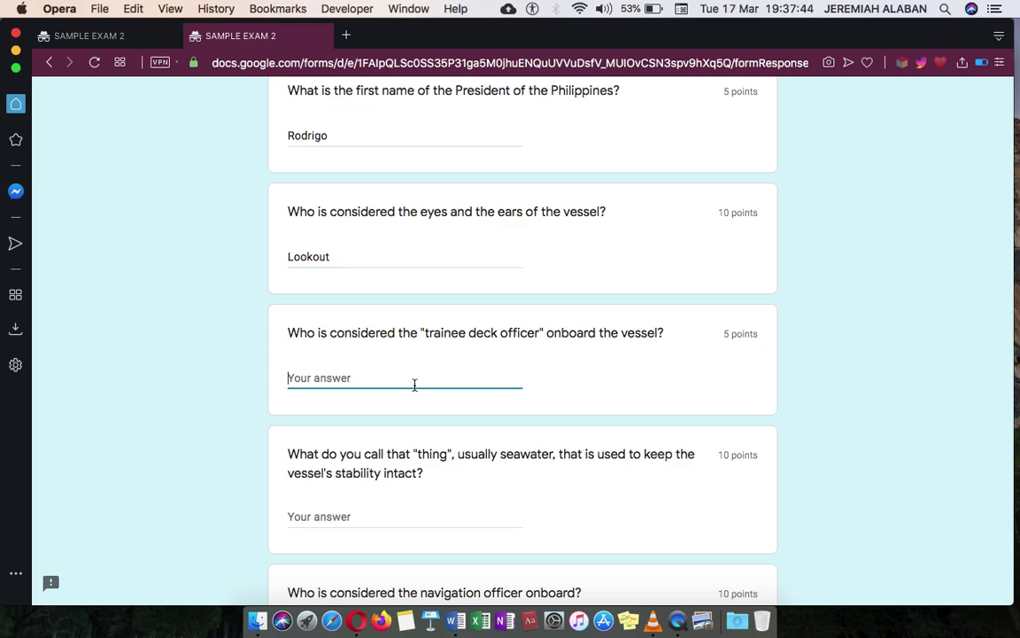
{"action": "type", "text": "Deck Cadet"}
{"action": "scroll", "coordinate": [523, 337], "scroll_direction": "down", "scroll_amount": 4}
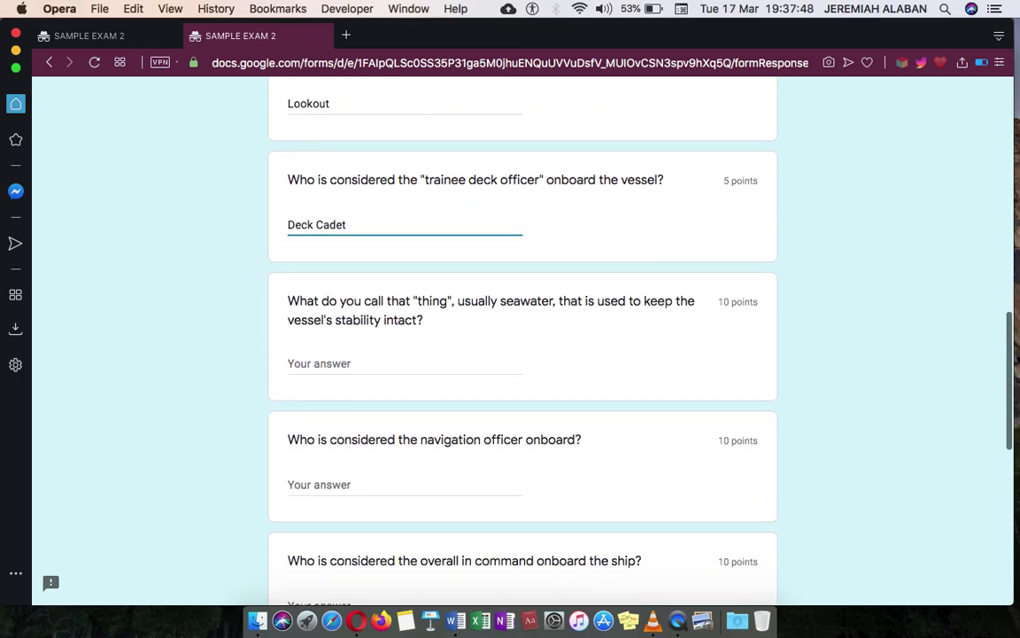
{"action": "left_click", "coordinate": [354, 356]}
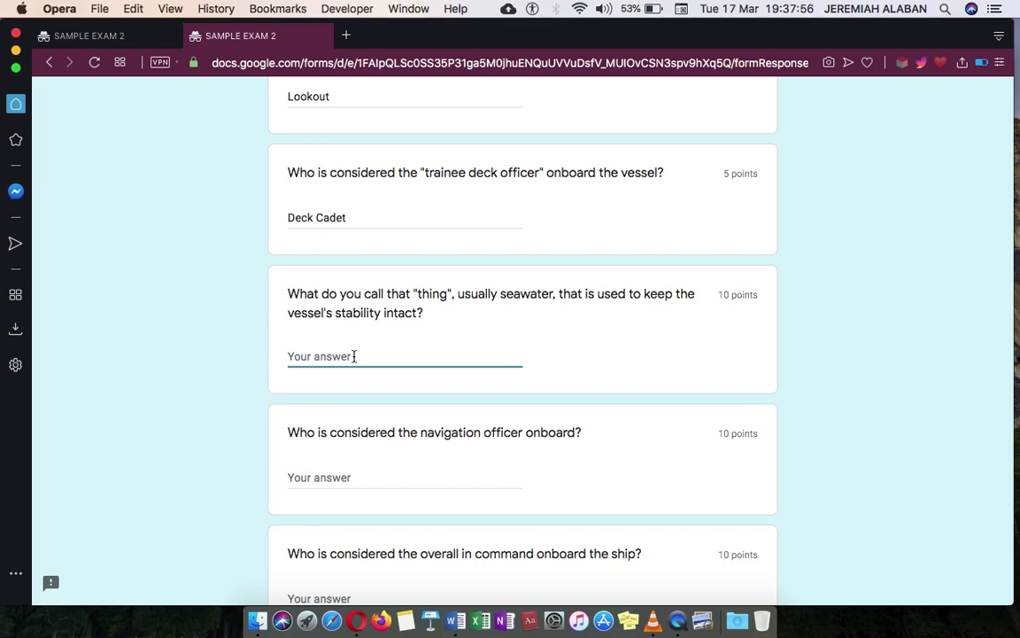
{"action": "type", "text": "Ballast"}
{"action": "scroll", "coordinate": [349, 358], "scroll_direction": "down", "scroll_amount": 5}
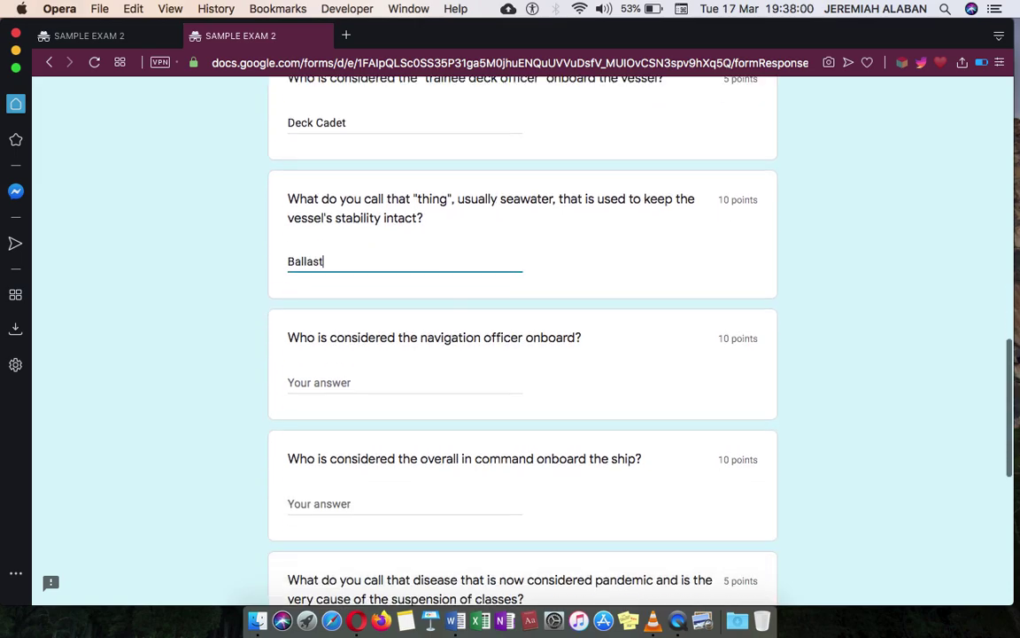
- Answer the navigation officer and overall-in-command questions with Second Officer and Master
{"action": "left_click", "coordinate": [328, 301]}
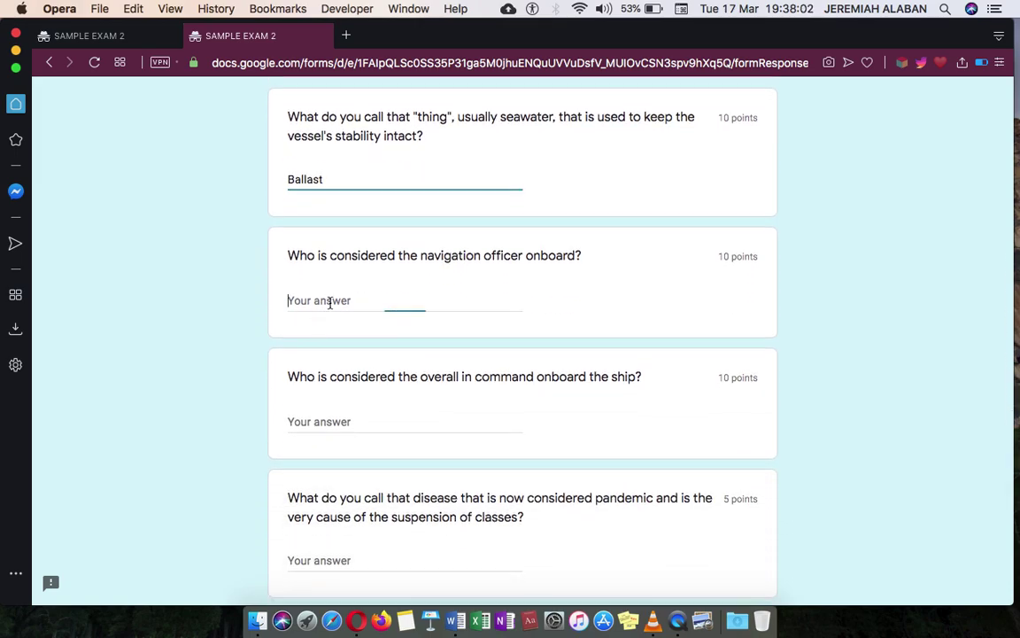
{"action": "type", "text": "S"}
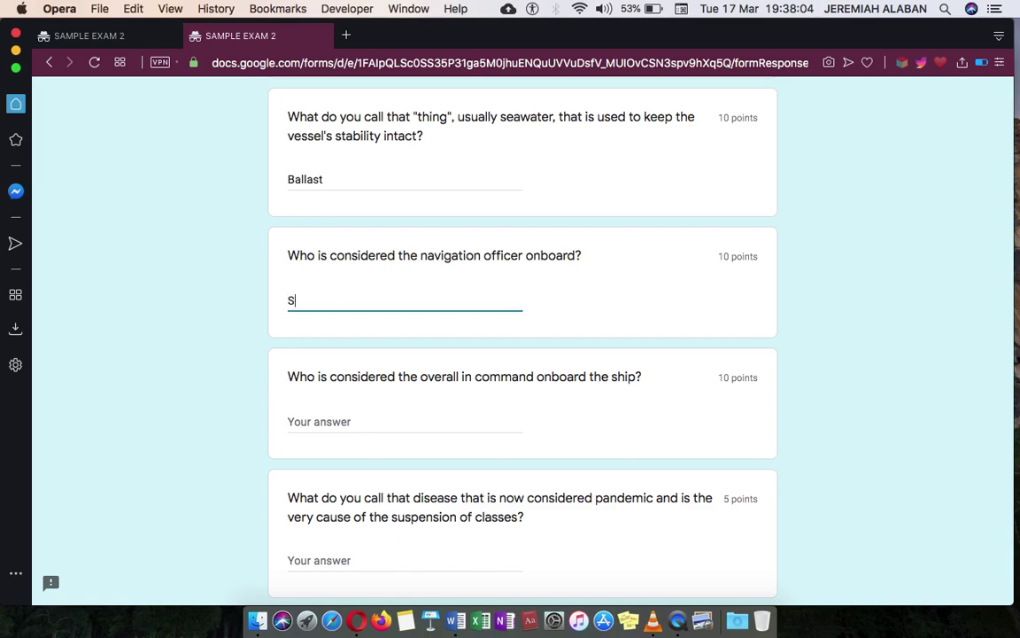
{"action": "type", "text": "econd Officer"}
{"action": "scroll", "coordinate": [345, 315], "scroll_direction": "down", "scroll_amount": 2}
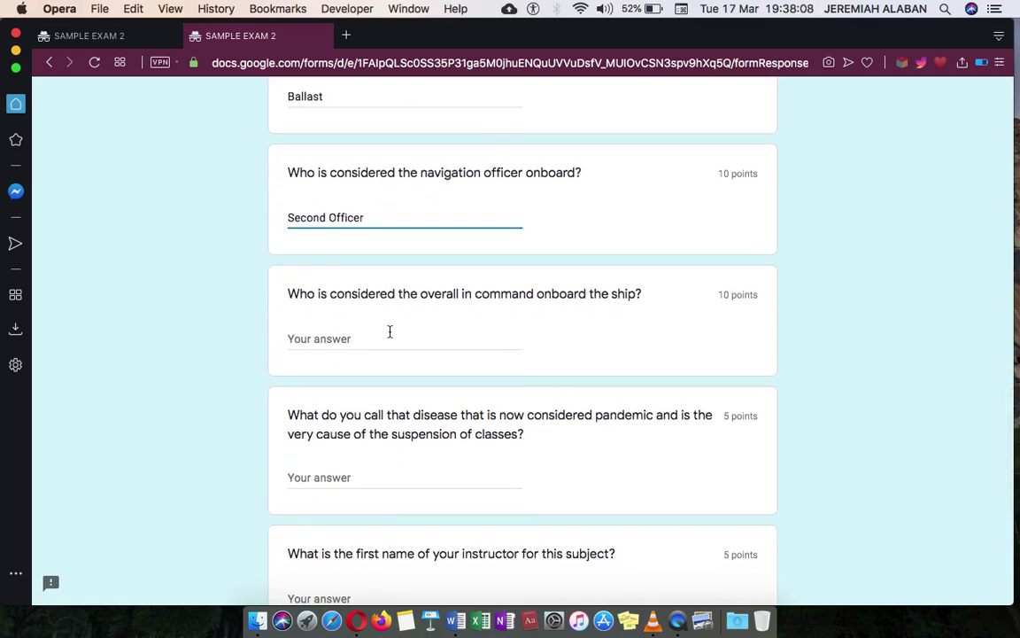
{"action": "left_click", "coordinate": [390, 335]}
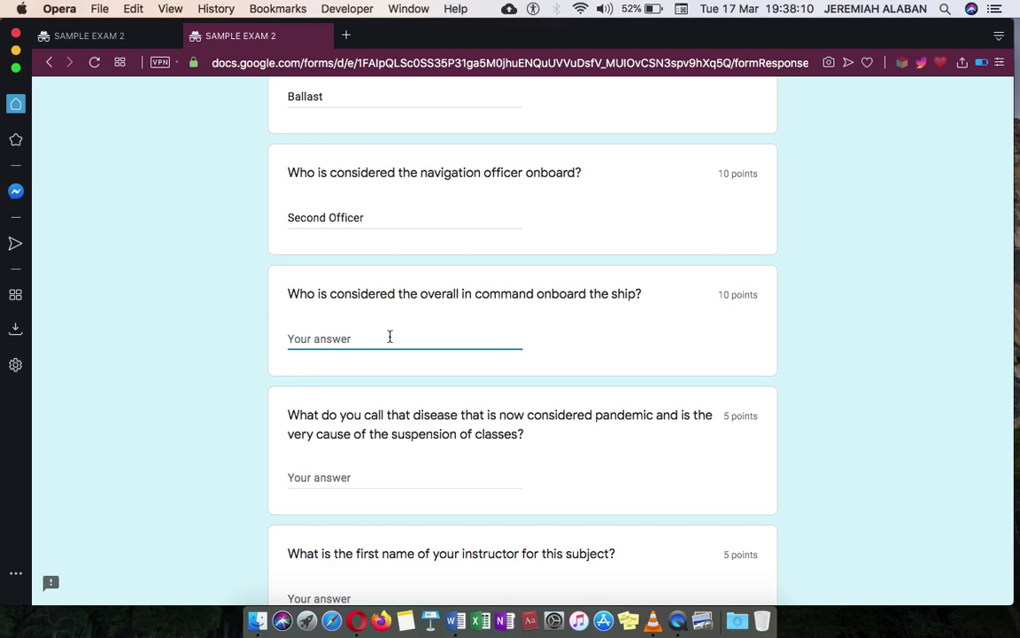
{"action": "type", "text": "Master"}
{"action": "scroll", "coordinate": [388, 337], "scroll_direction": "down", "scroll_amount": 3}
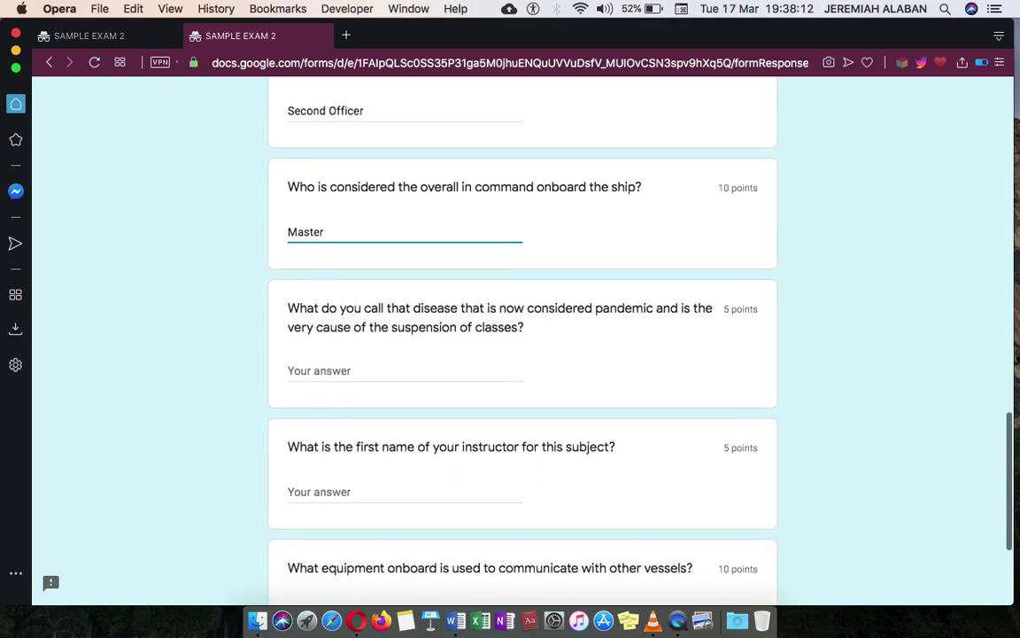
- Enter COVID-19, the instructor's first name and Radio for the last three questions
{"action": "left_click", "coordinate": [358, 335]}
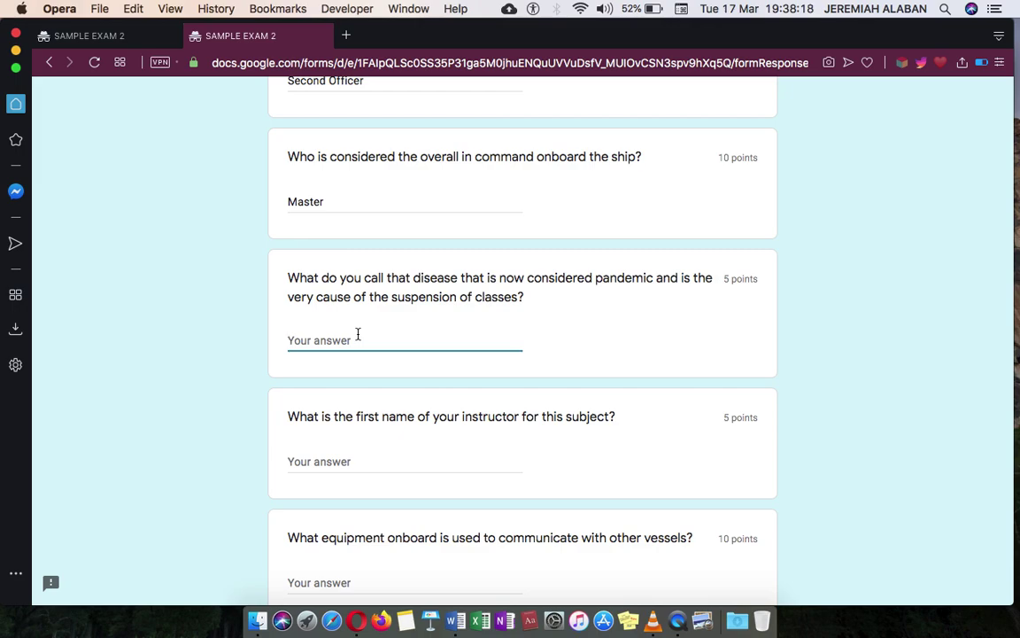
{"action": "type", "text": "VID"}
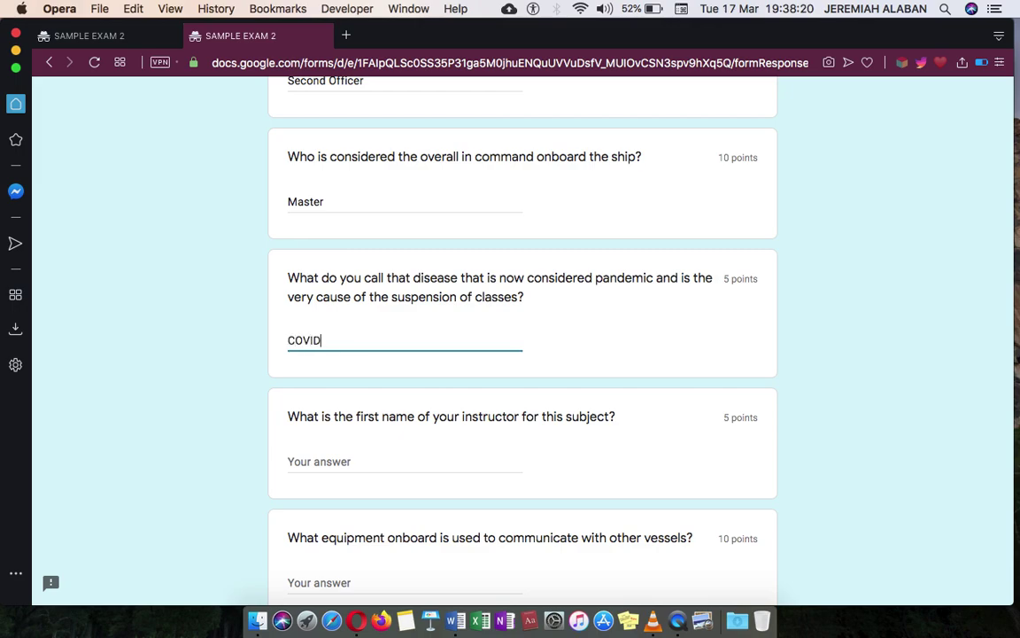
{"action": "type", "text": "-19"}
{"action": "scroll", "coordinate": [359, 326], "scroll_direction": "down", "scroll_amount": 4}
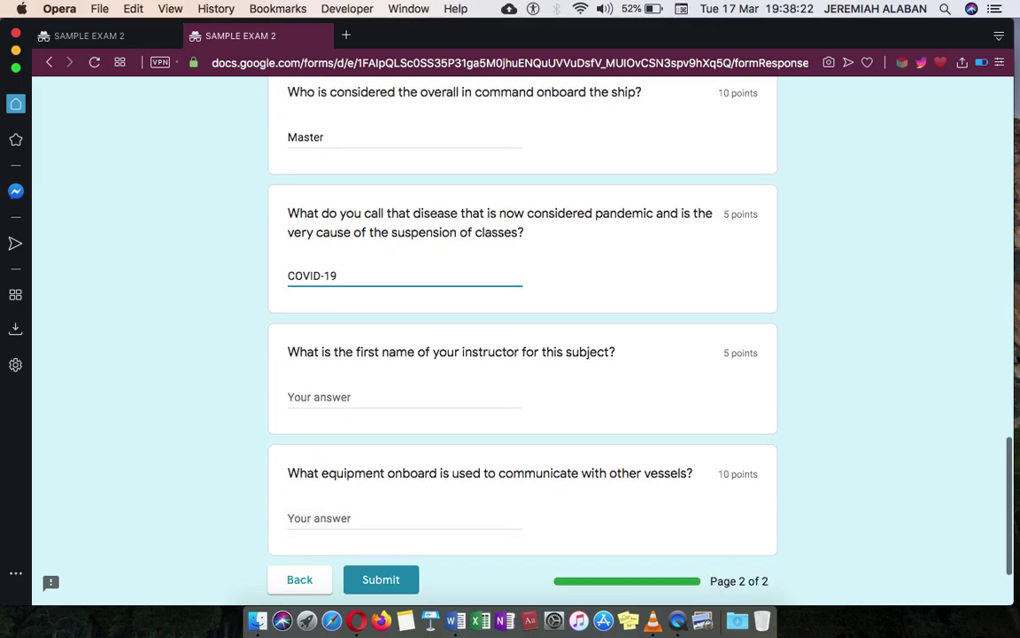
{"action": "left_click", "coordinate": [368, 287]}
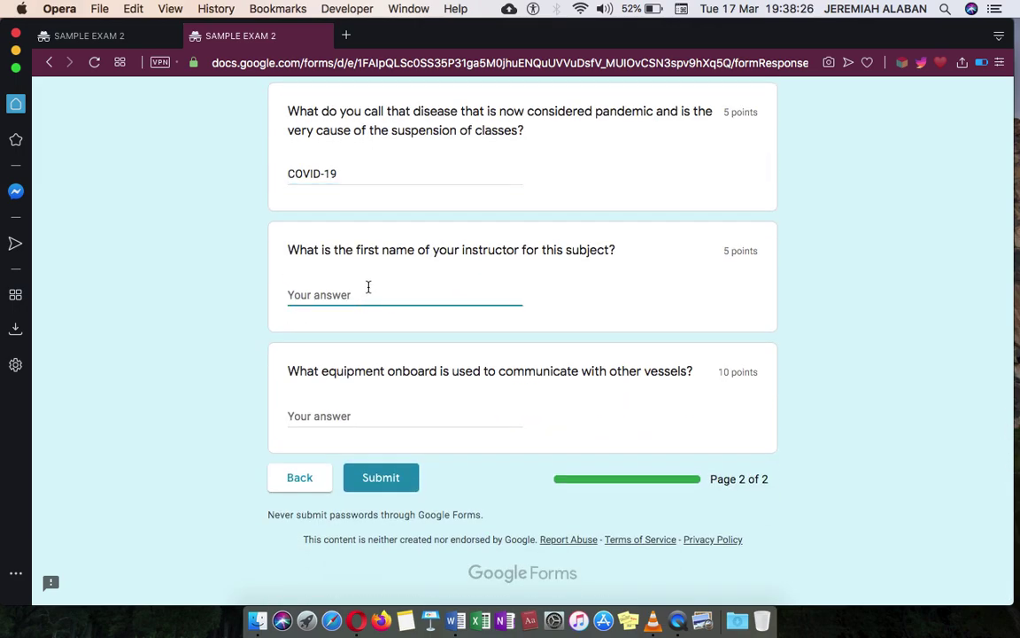
{"action": "type", "text": "Jeremiah"}
{"action": "left_click", "coordinate": [372, 413]}
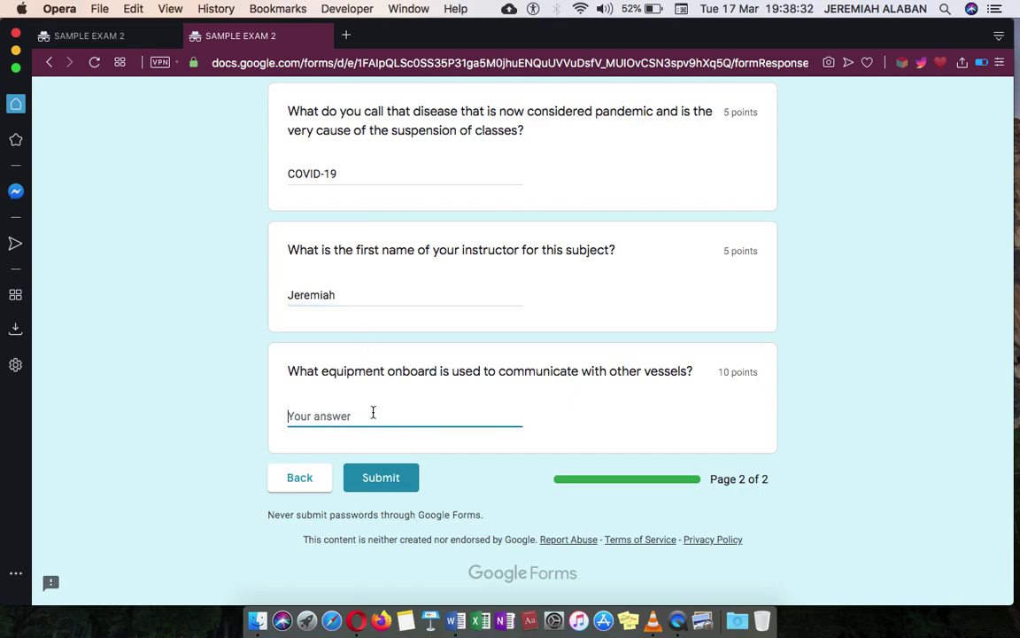
{"action": "type", "text": "Radio"}
{"action": "scroll", "coordinate": [444, 364], "scroll_direction": "up", "scroll_amount": 5}
{"action": "scroll", "coordinate": [444, 364], "scroll_direction": "down", "scroll_amount": 5}
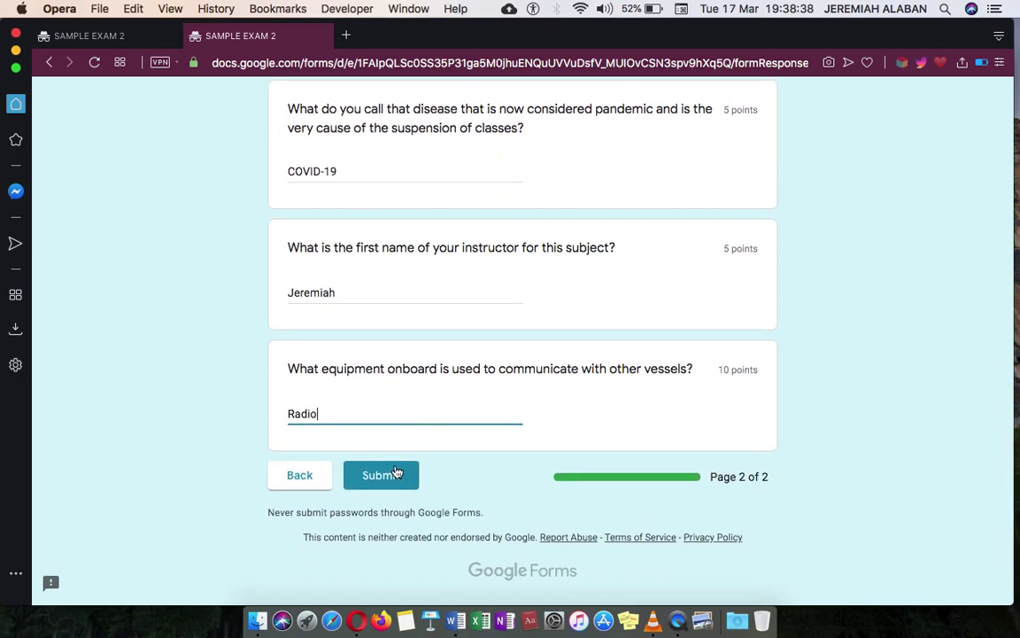
- Submit the exam, then reload the Classroom assignment tab so it shows Turned in
{"action": "left_click", "coordinate": [388, 478]}
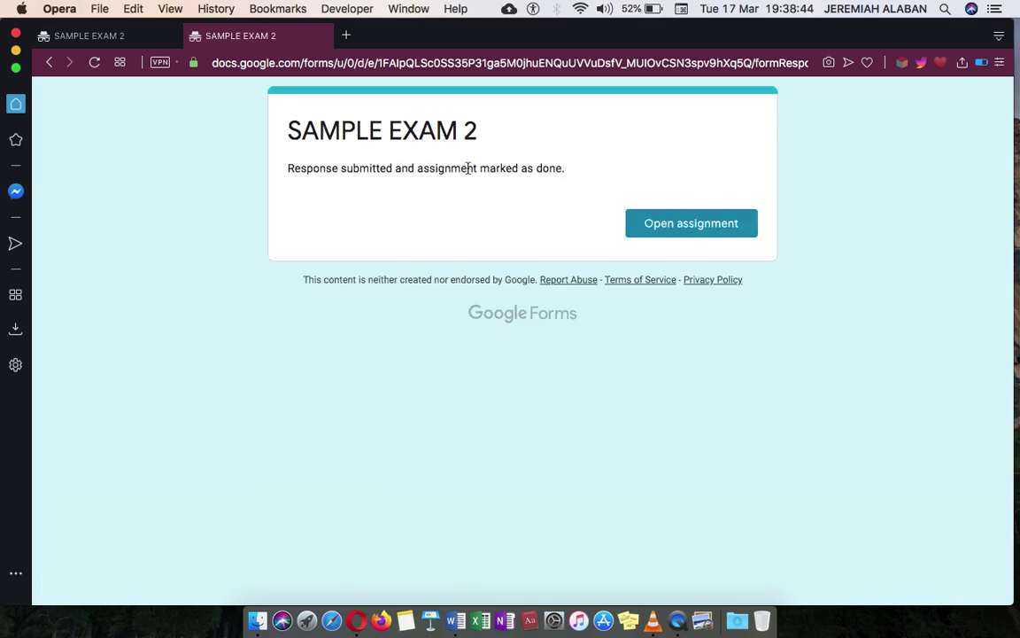
{"action": "left_click", "coordinate": [129, 42]}
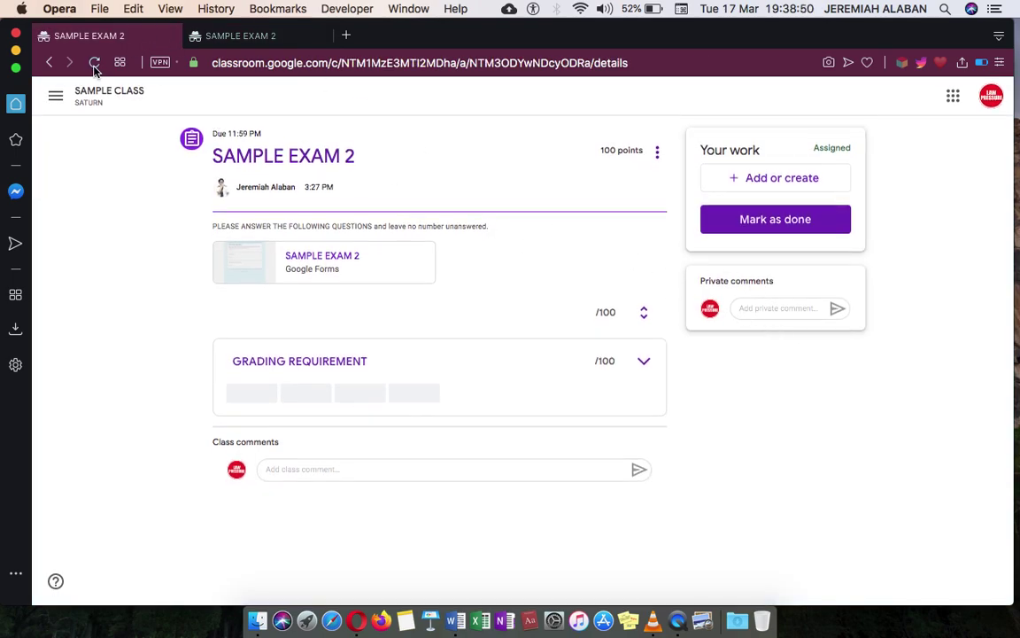
{"action": "left_click", "coordinate": [89, 62]}
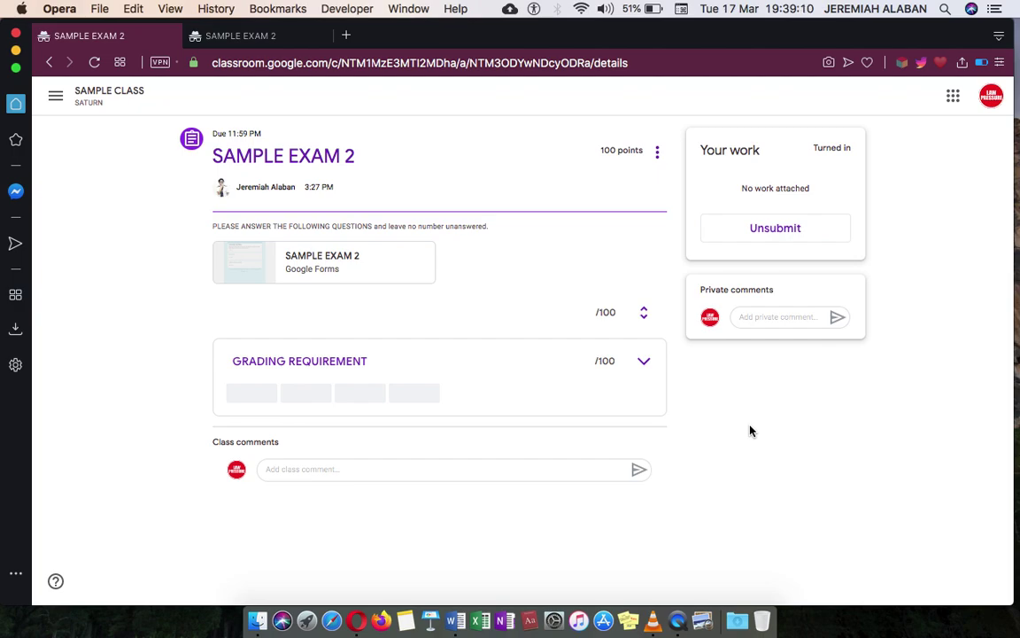
- Expand the Grading Requirement rubric and scroll its levels from Excellent across to Average
{"action": "left_click", "coordinate": [644, 364]}
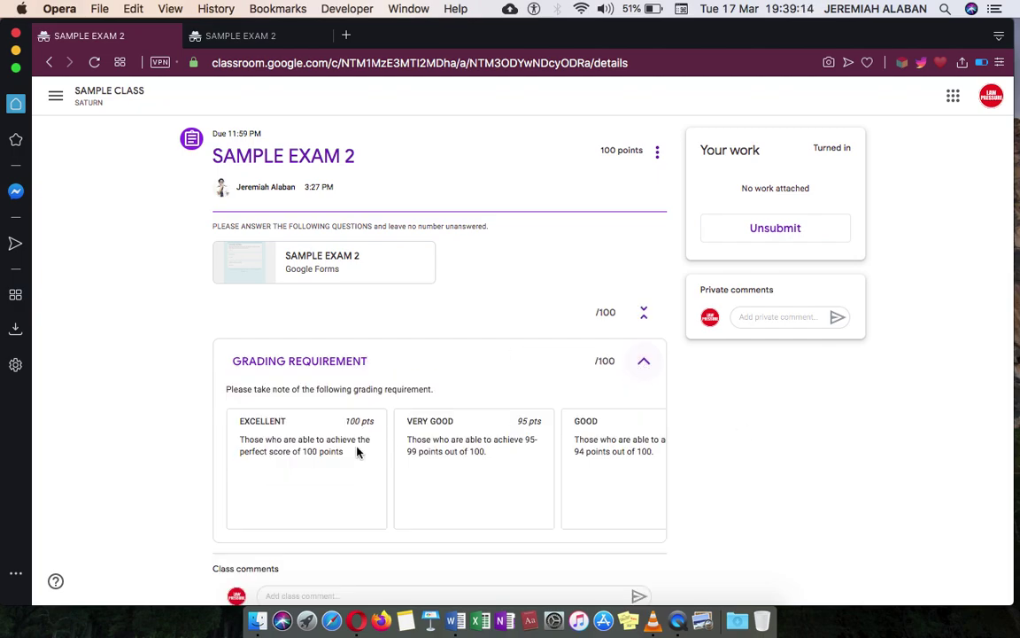
{"action": "scroll", "coordinate": [326, 393], "scroll_direction": "down", "scroll_amount": 1}
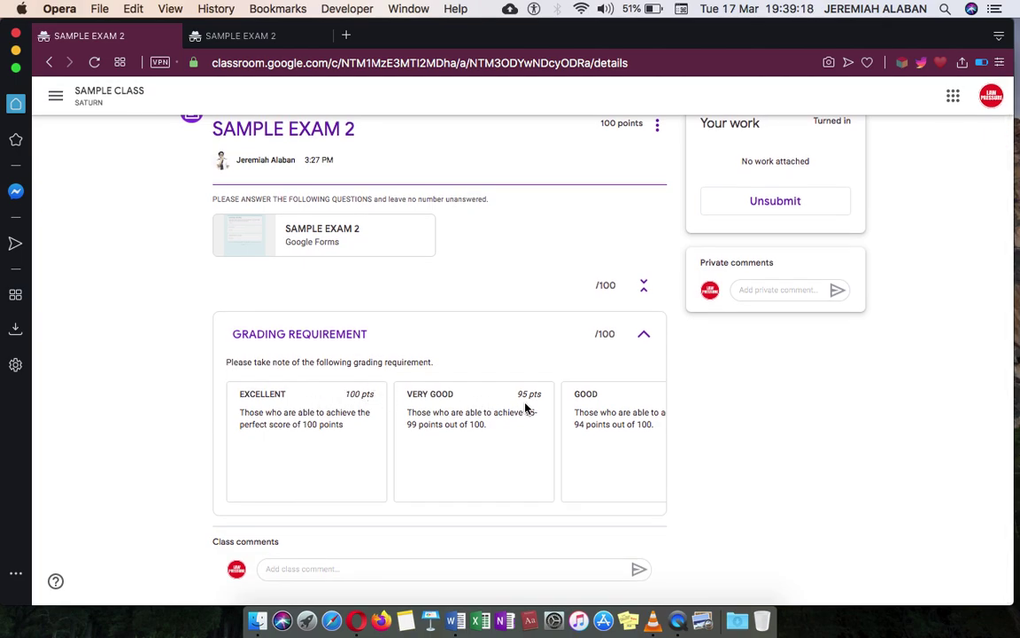
{"action": "scroll", "coordinate": [620, 408], "scroll_direction": "right", "scroll_amount": 3}
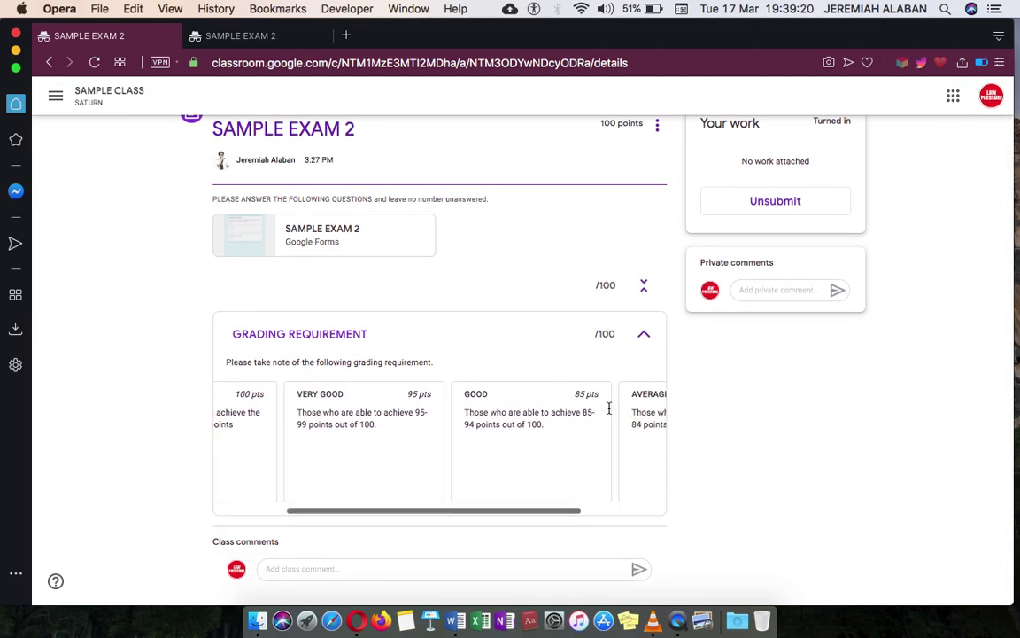
{"action": "scroll", "coordinate": [610, 410], "scroll_direction": "right", "scroll_amount": 3}
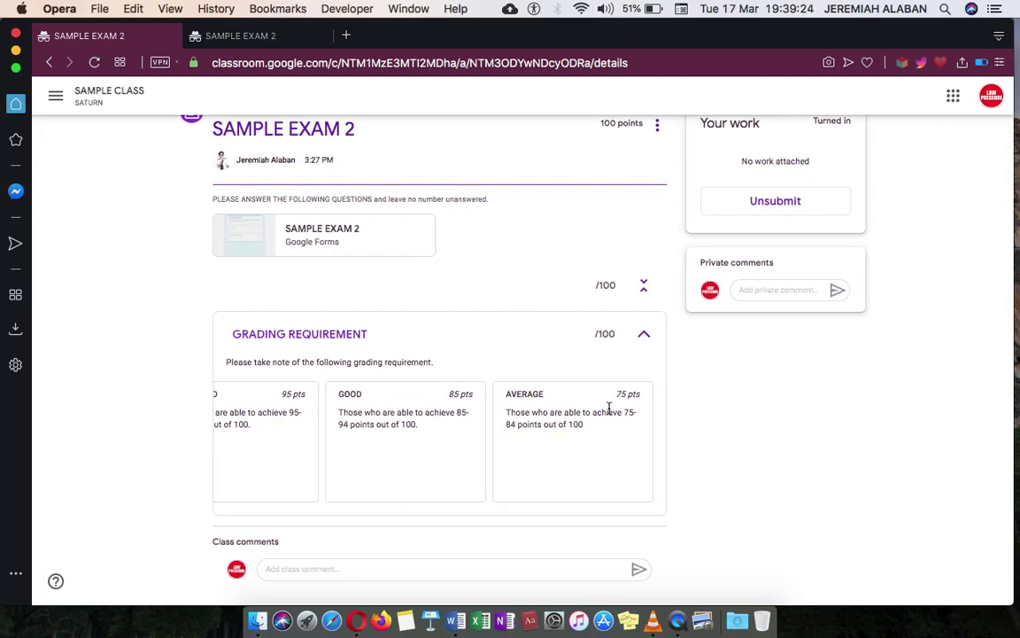
{"action": "scroll", "coordinate": [610, 409], "scroll_direction": "up", "scroll_amount": 1}
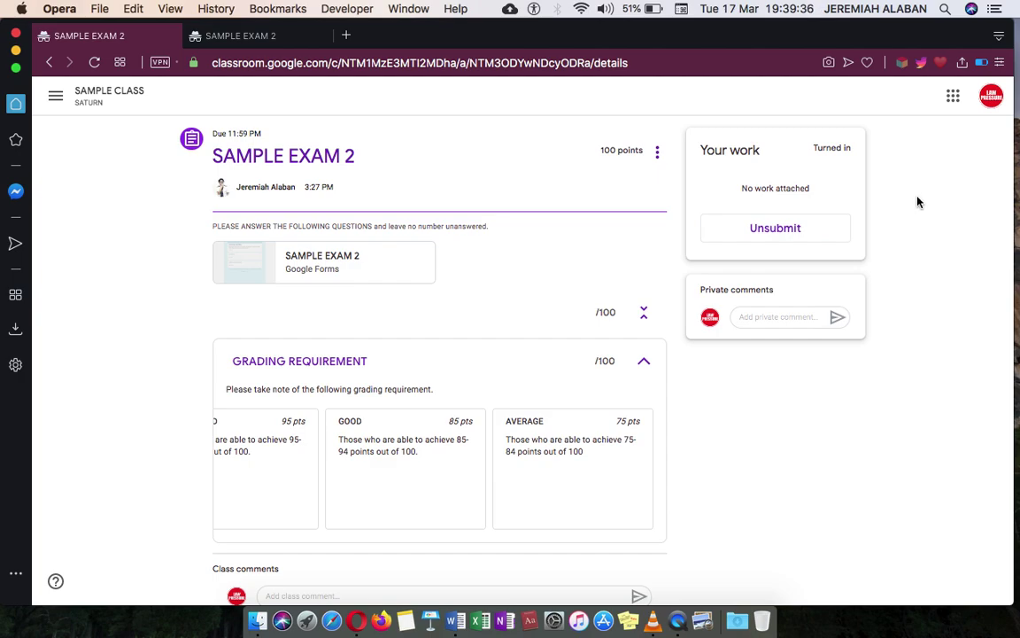
{"action": "left_click", "coordinate": [183, 627]}
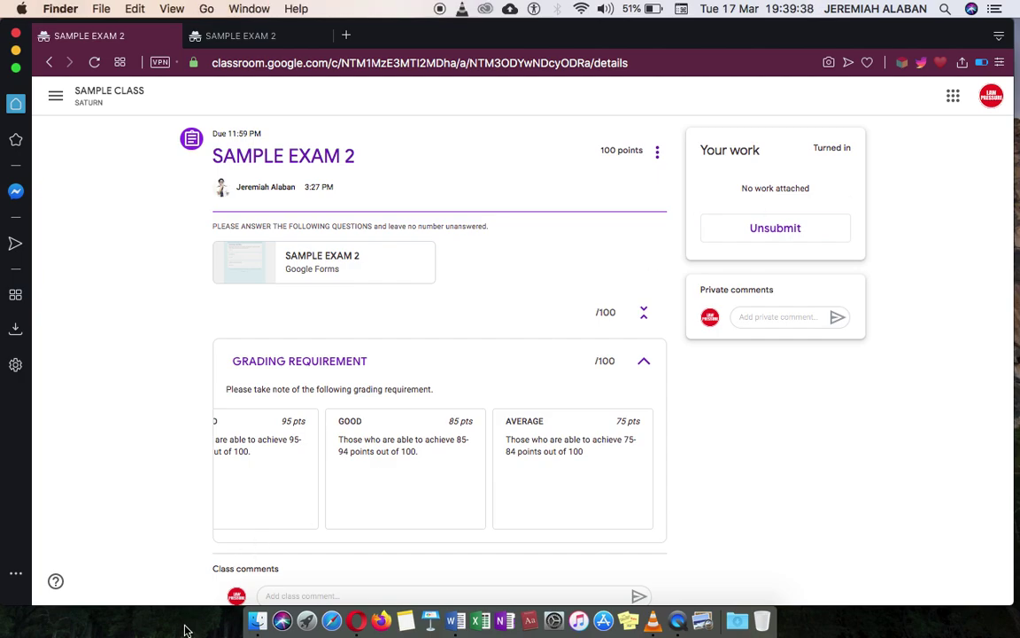